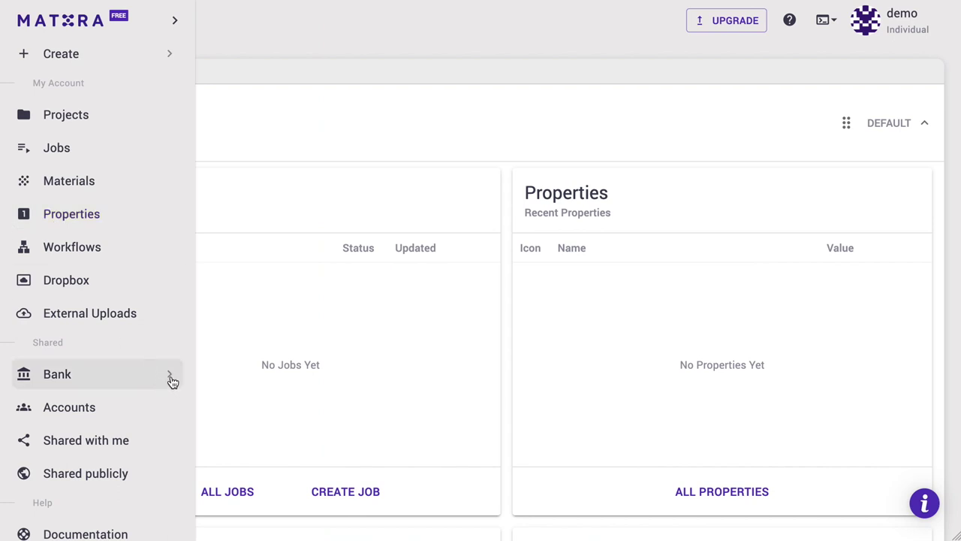
Step: Start a new material in My Materials as a clone of Silicon FCC
click(172, 380)
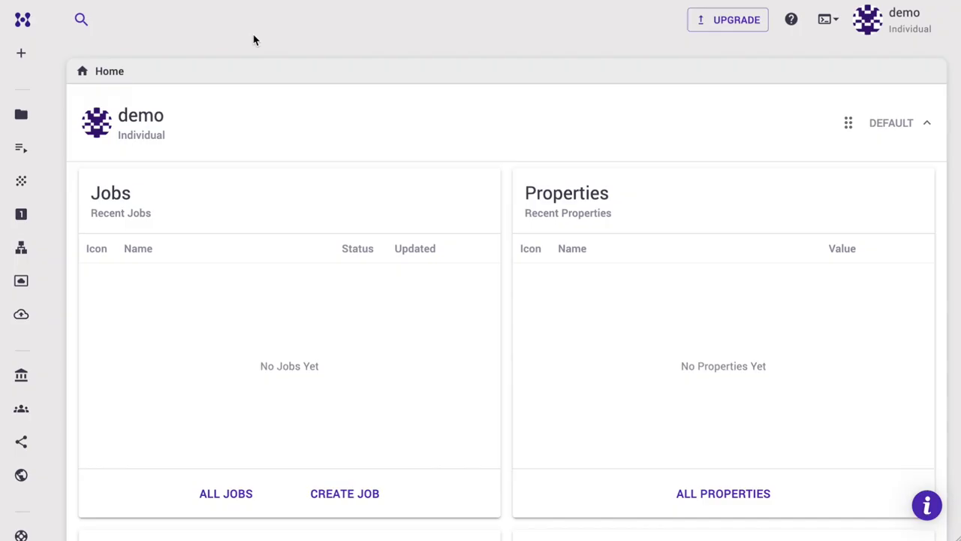
mouse_move(25, 18)
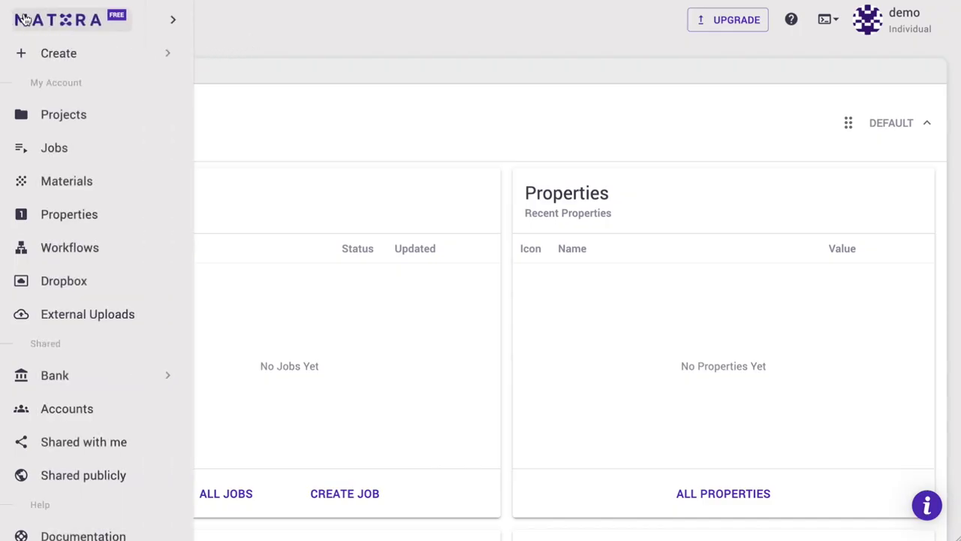
click(90, 179)
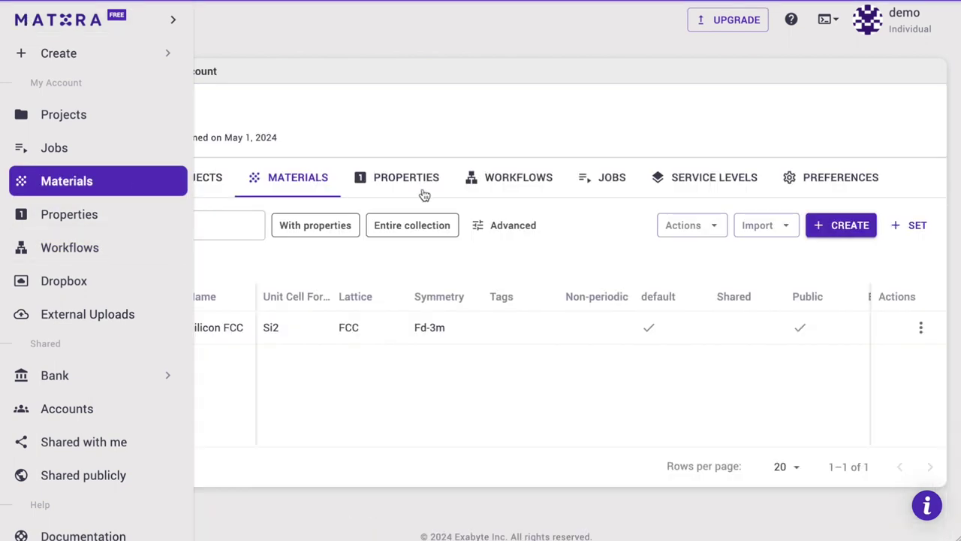
click(843, 229)
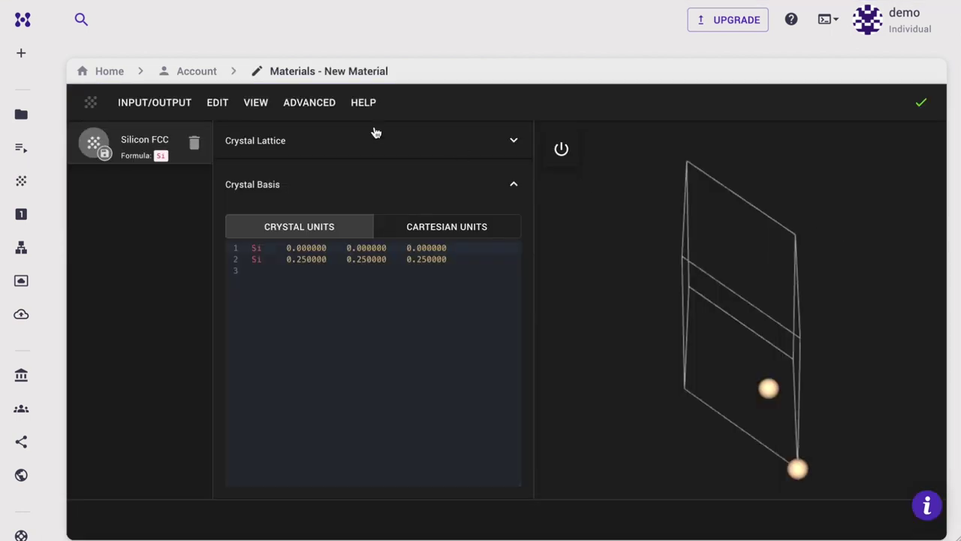
click(230, 107)
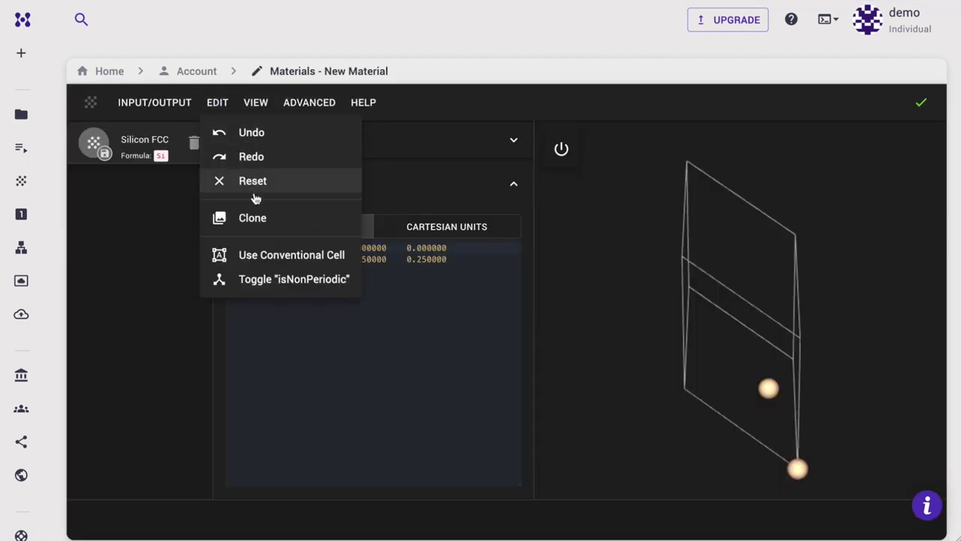
click(255, 220)
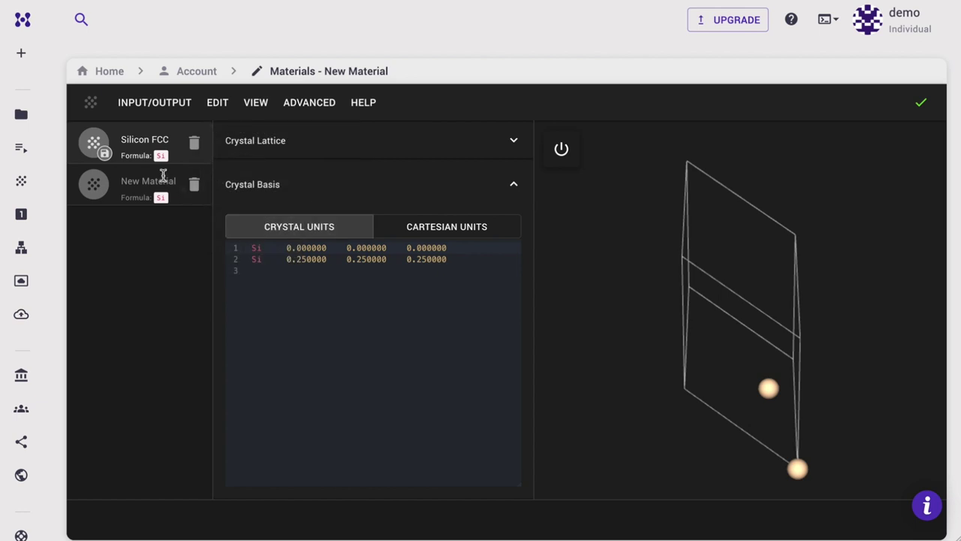
Step: Rename the copy to FeO and apply a Simple Cubic lattice with a = 4.334 Å
click(163, 176)
text(FeO)
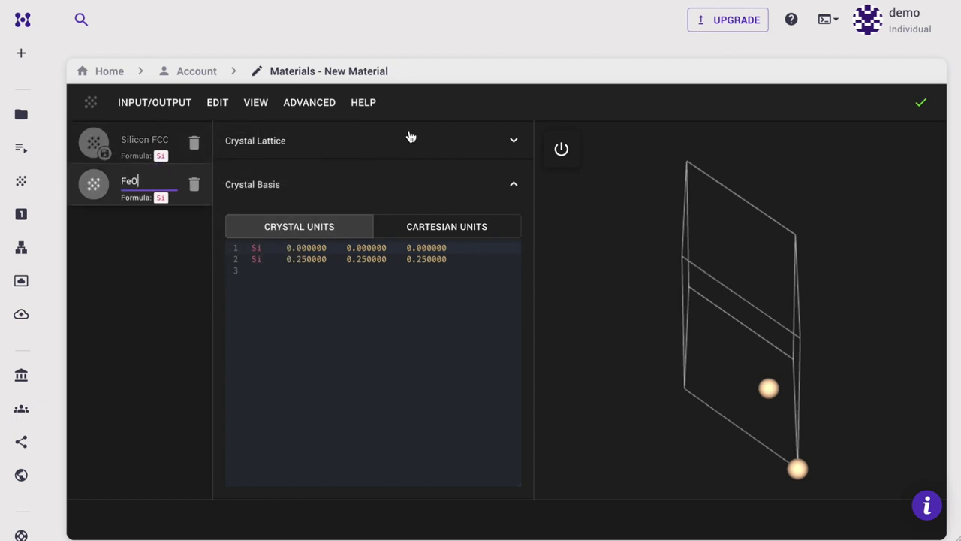
click(408, 137)
click(507, 193)
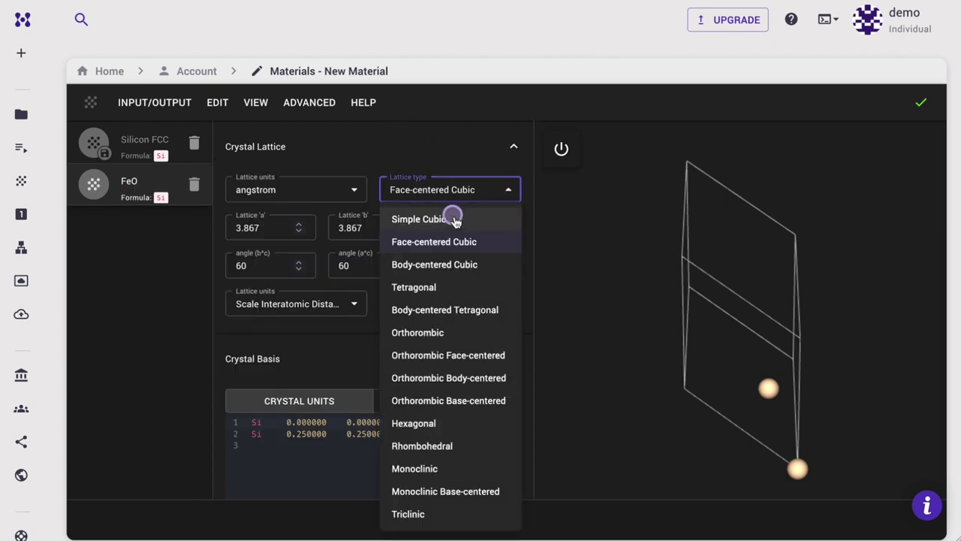
click(433, 218)
double_click(270, 229)
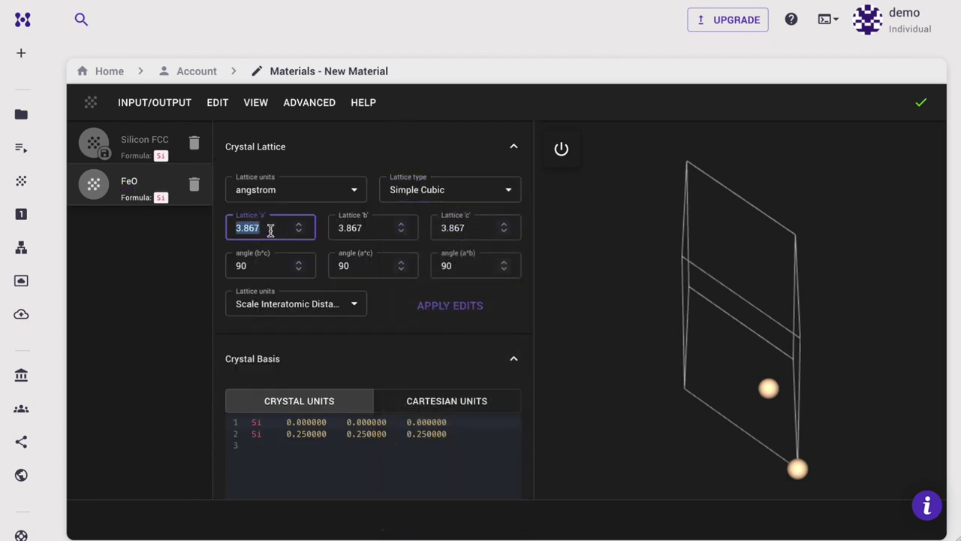
text(4.334)
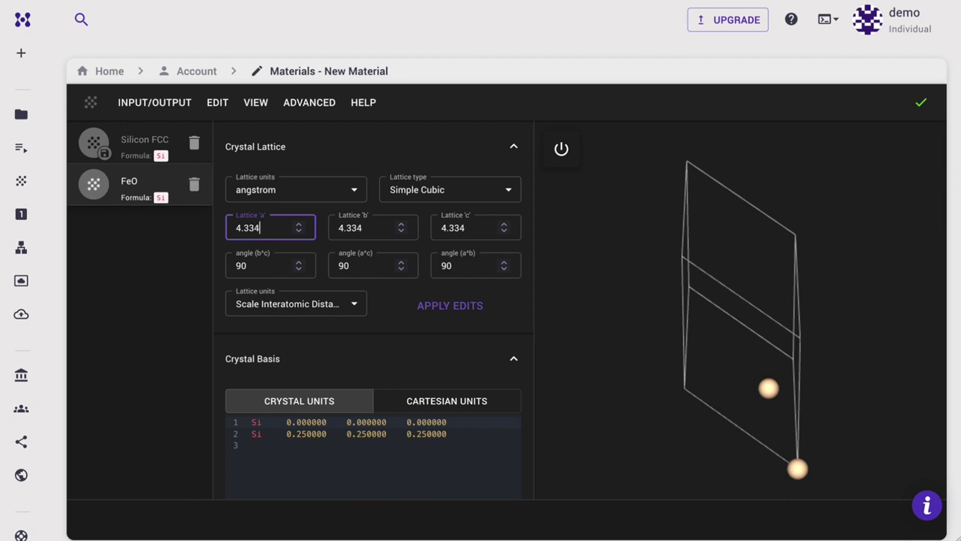
click(461, 324)
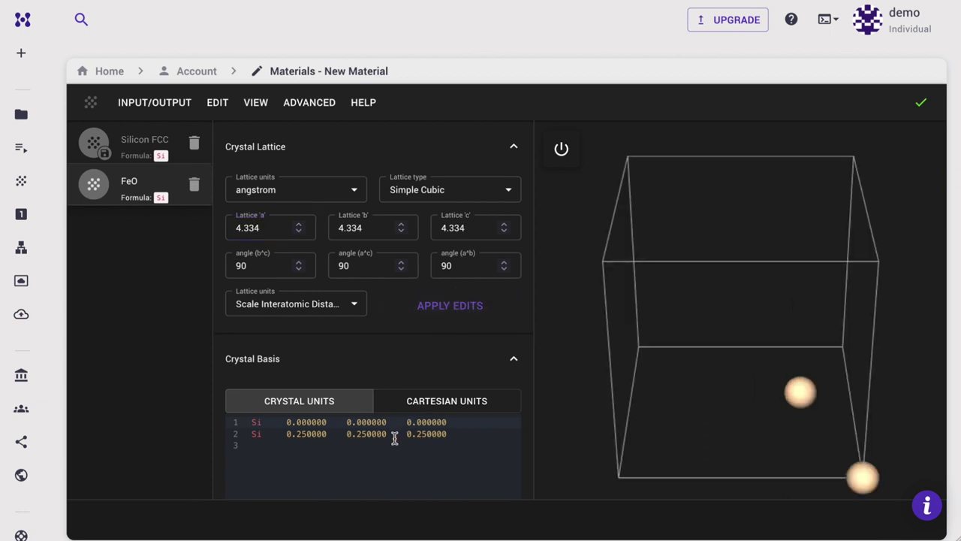
Step: Replace the crystal basis with the Fe1, Fe2 and two O coordinates and save FeO
key(ctrl+a)
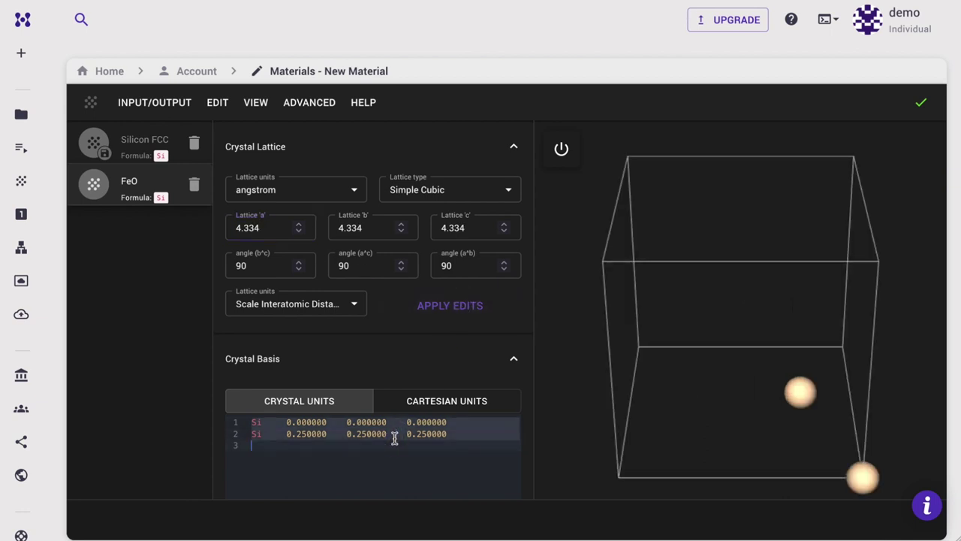
text(Fe1 0.00 0.00 0.00 Fe2 0.50 0.50 0.50 O 0.25 0.25 0.25 O 0.75 0.75 0.75)
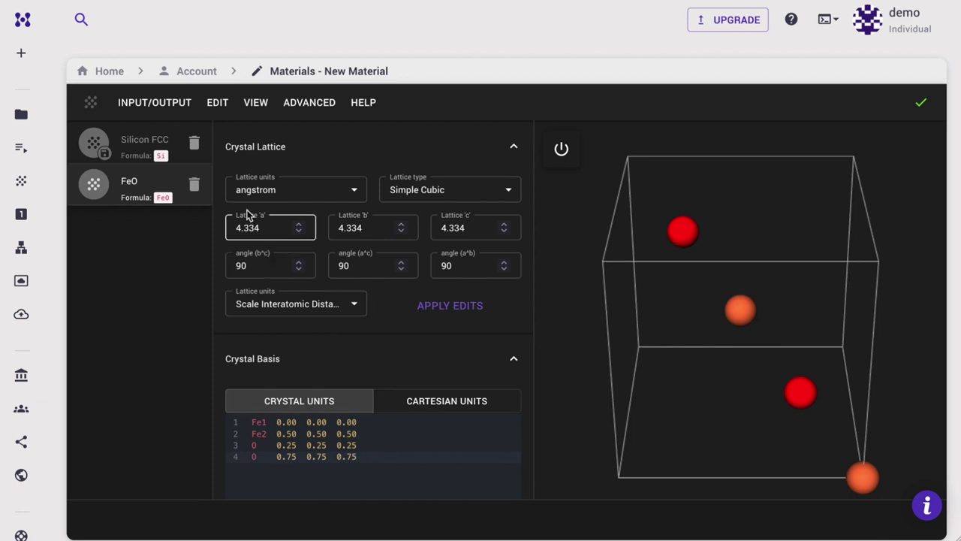
click(142, 104)
click(158, 229)
click(658, 282)
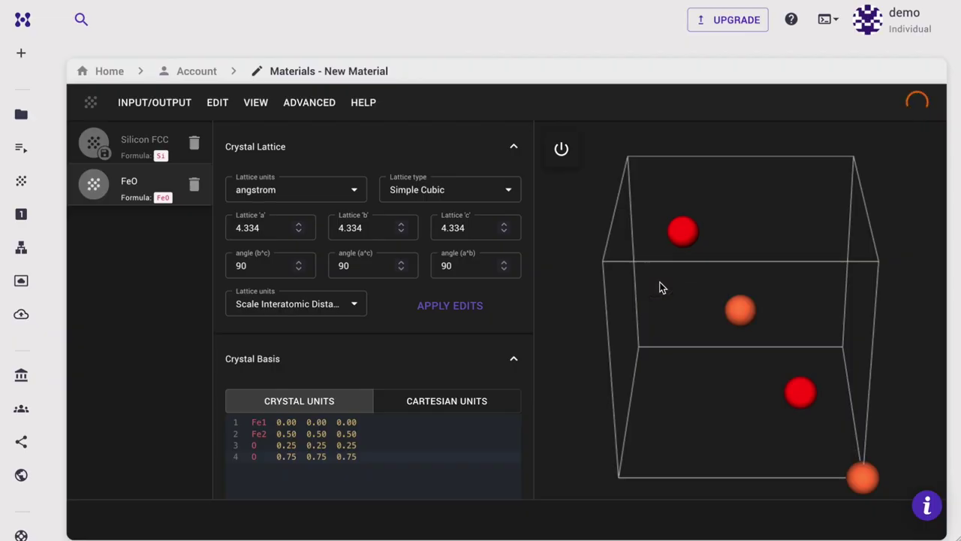
mouse_move(70, 47)
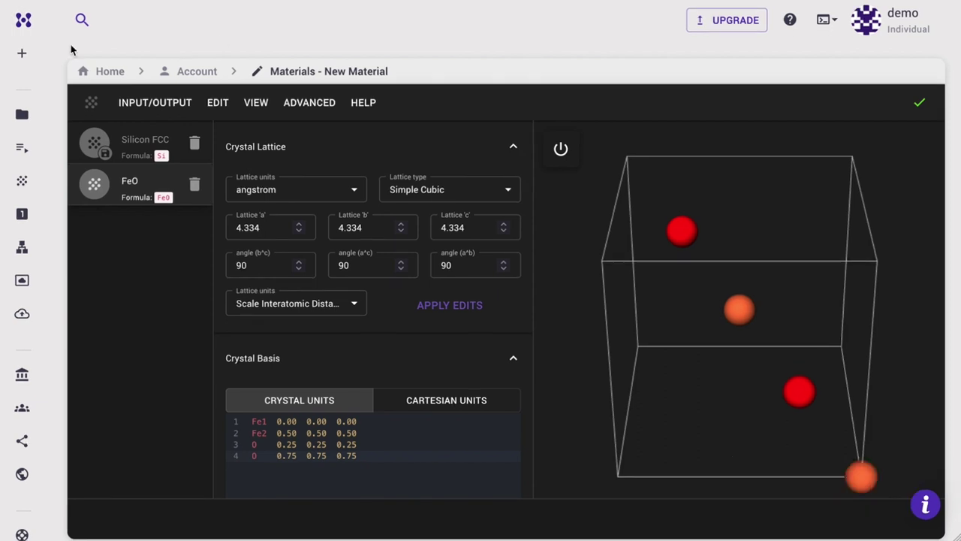
Step: Create a new workflow titled spin-magnetic
click(69, 248)
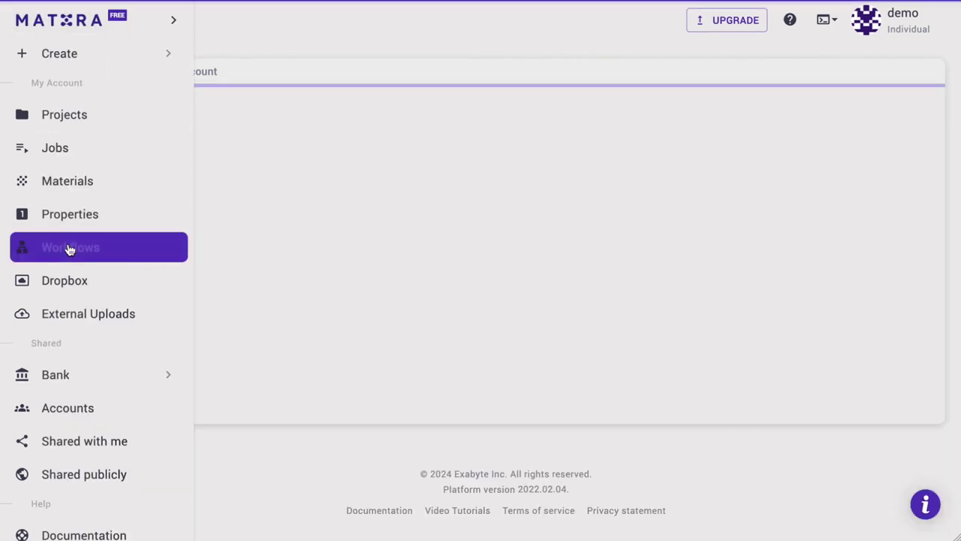
click(840, 226)
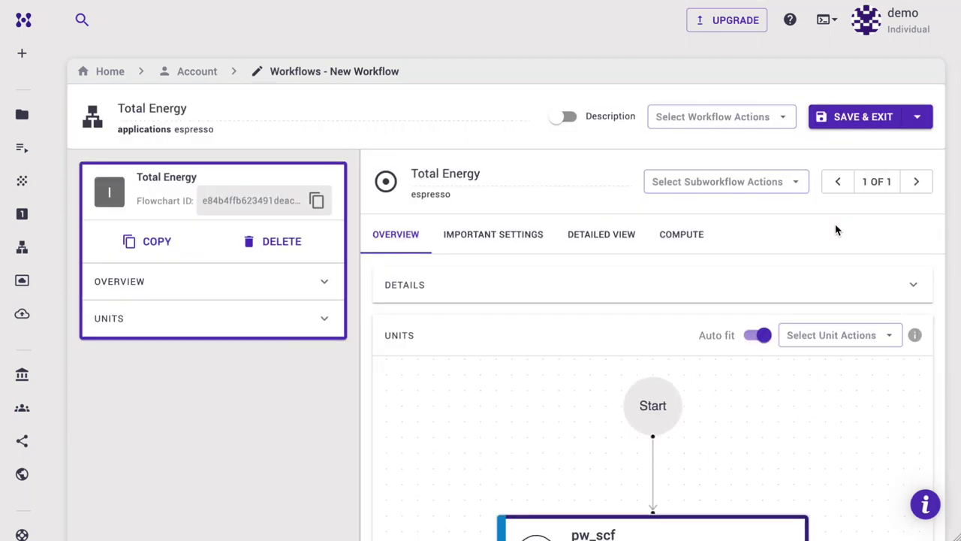
triple_click(198, 108)
text(sp)
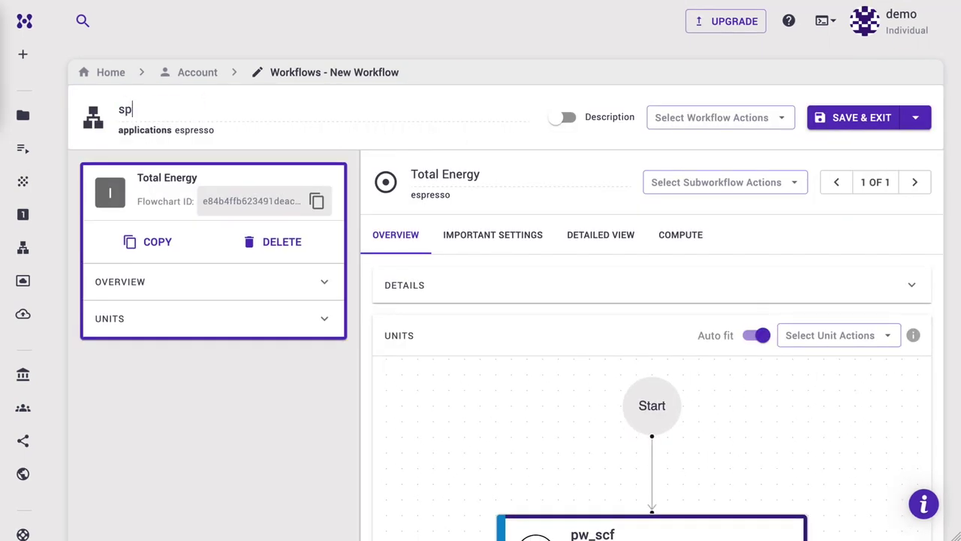
text(in-magnetic)
Step: Set the workflow's Quantum Espresso version to 7.3 with the GNU build
scroll(721, 240, down, 1)
click(721, 239)
scroll(721, 239, down, 3)
click(693, 238)
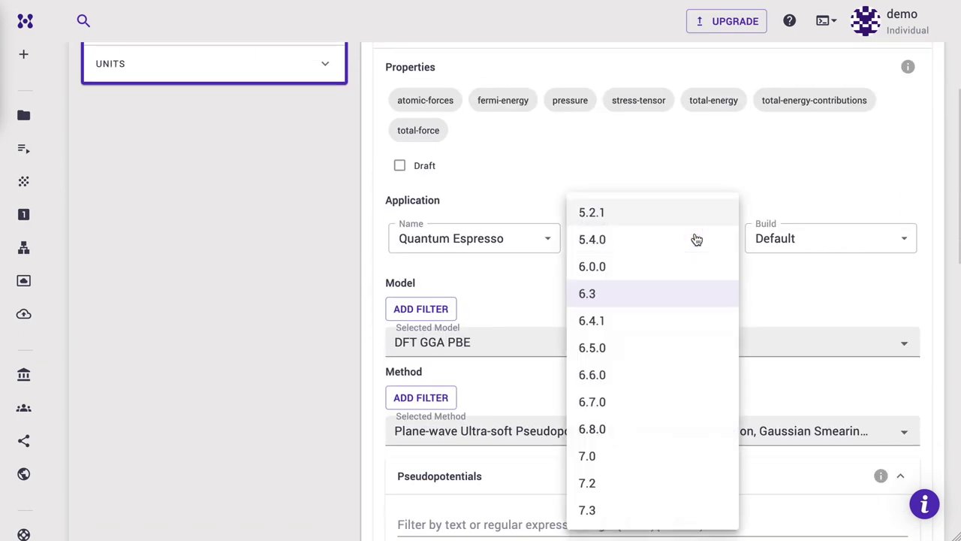
click(620, 510)
click(785, 239)
click(778, 326)
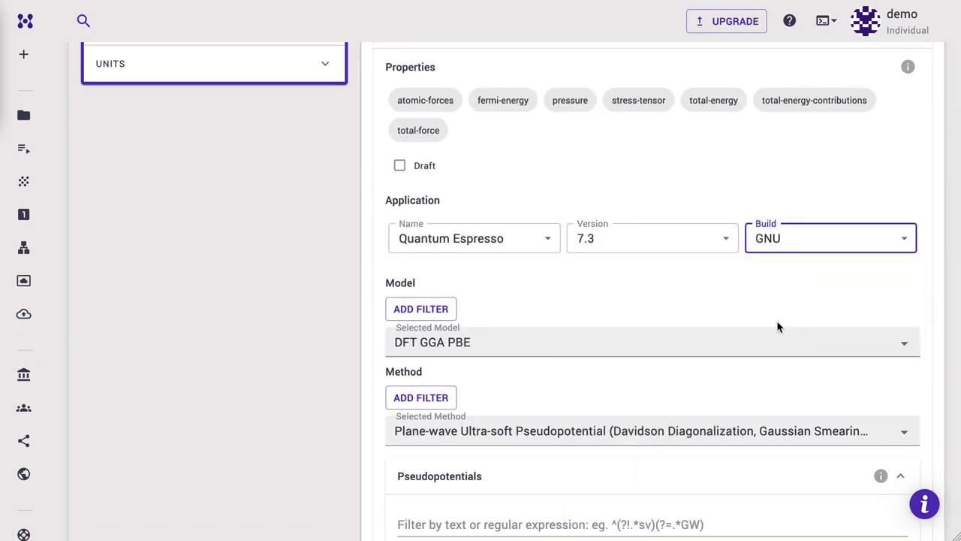
scroll(778, 326, down, 6)
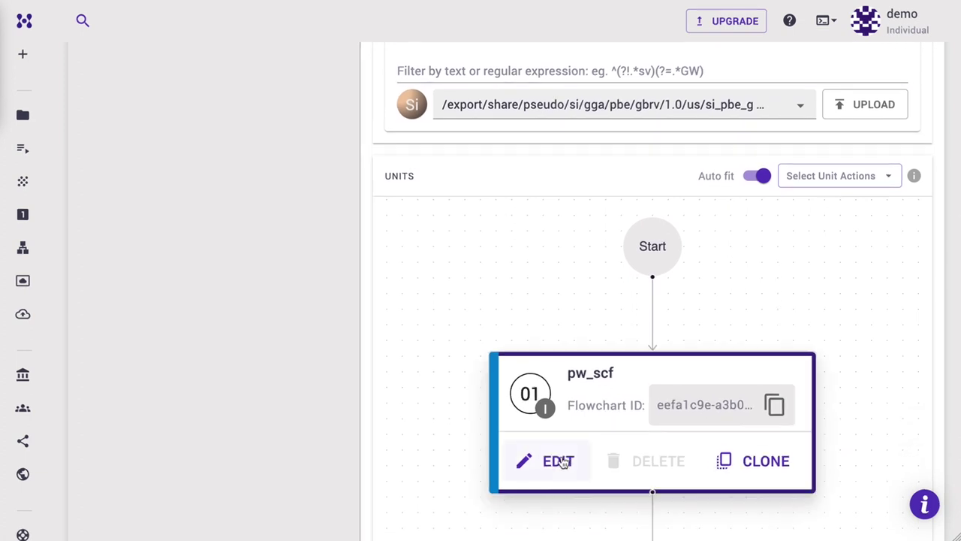
click(562, 463)
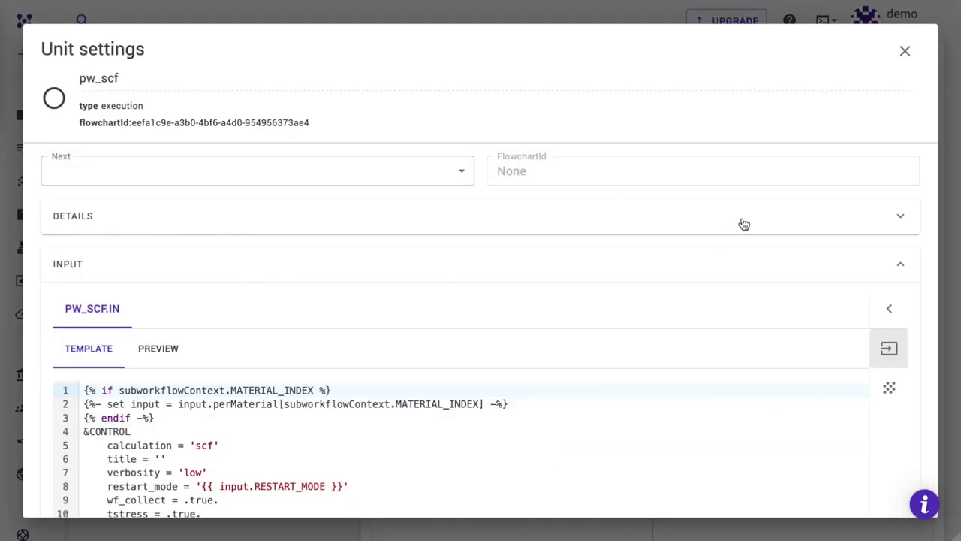
Step: Change the pw_scf unit's flavor to pw_scf_magn
click(743, 223)
click(833, 295)
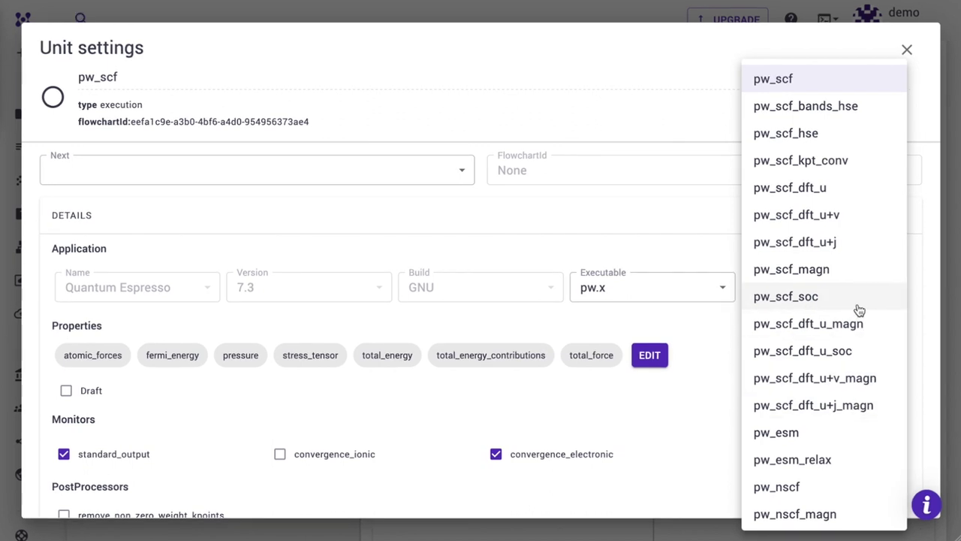
click(840, 271)
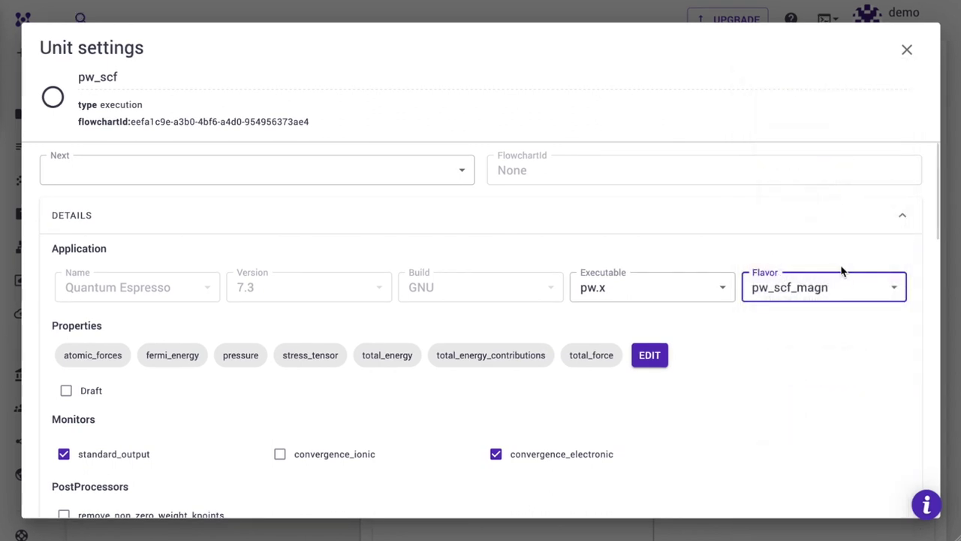
click(907, 49)
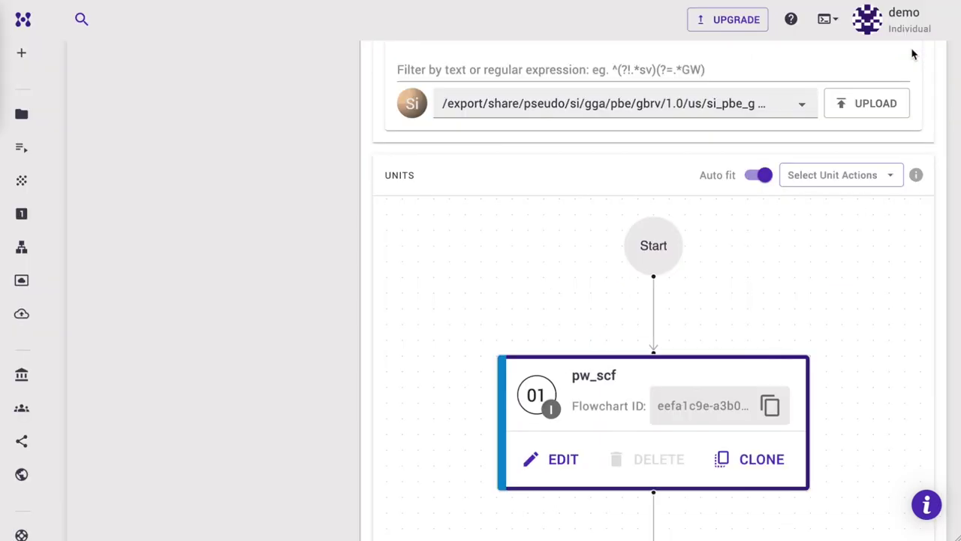
click(882, 175)
Step: Append a second execution unit to the workflow
click(847, 201)
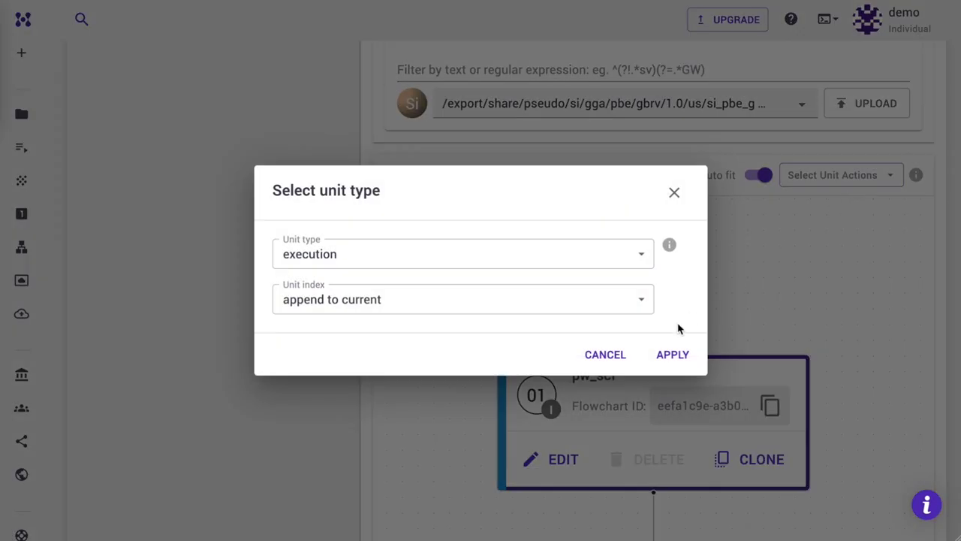
click(672, 360)
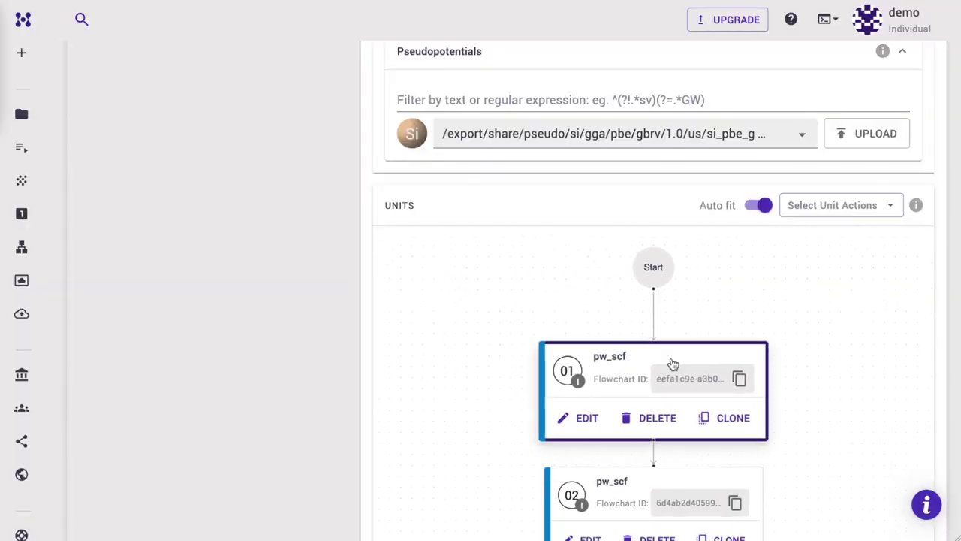
scroll(673, 365, down, 2)
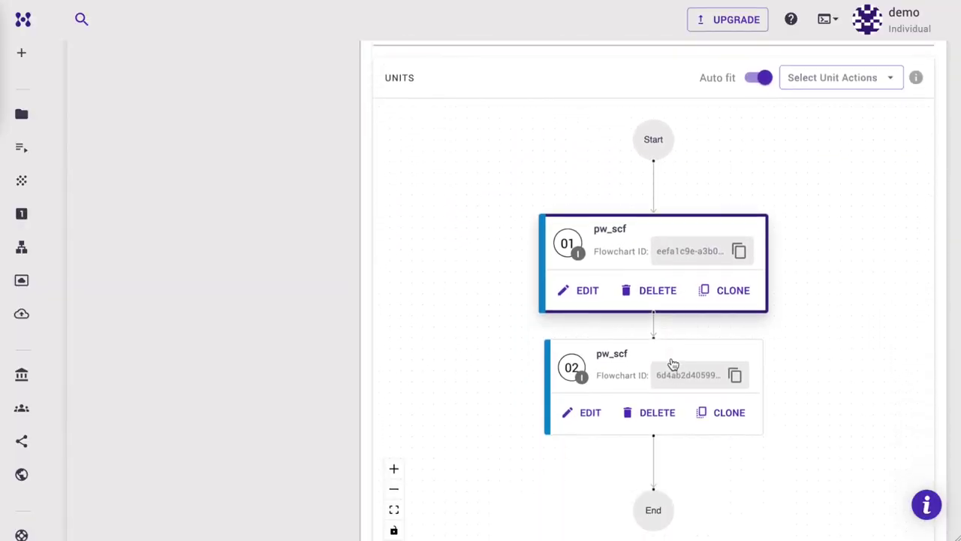
Step: Set the second unit's flavor to pw_bands_magn
click(588, 404)
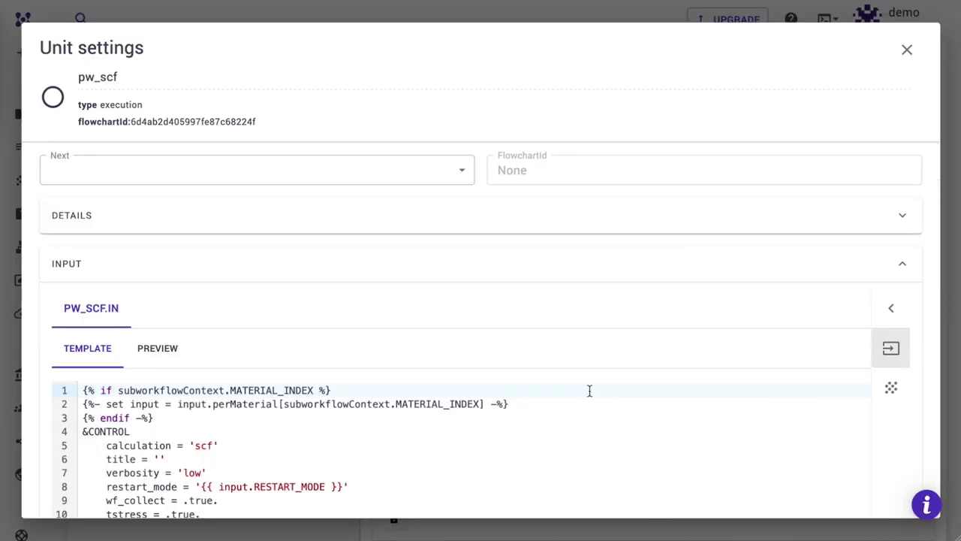
click(695, 222)
click(824, 279)
scroll(830, 380, down, 5)
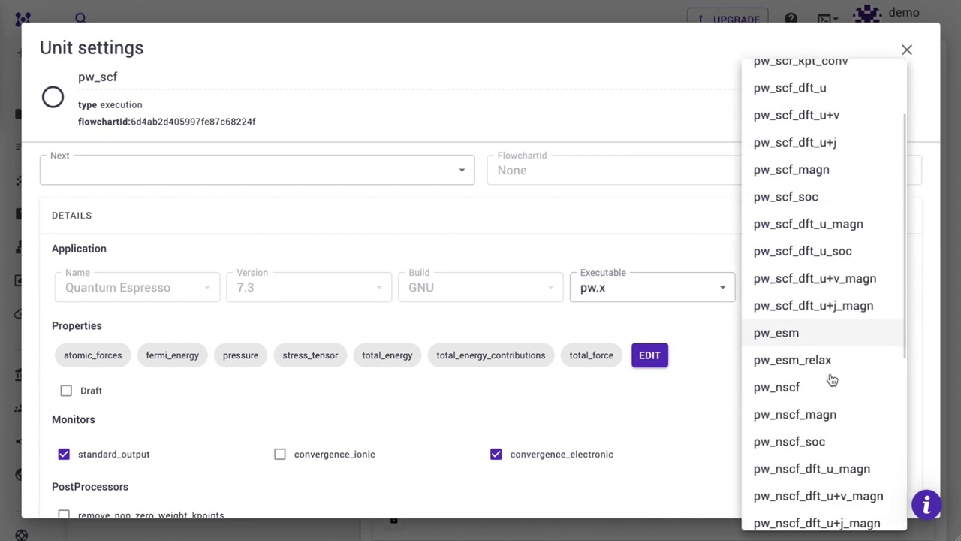
scroll(832, 380, down, 1)
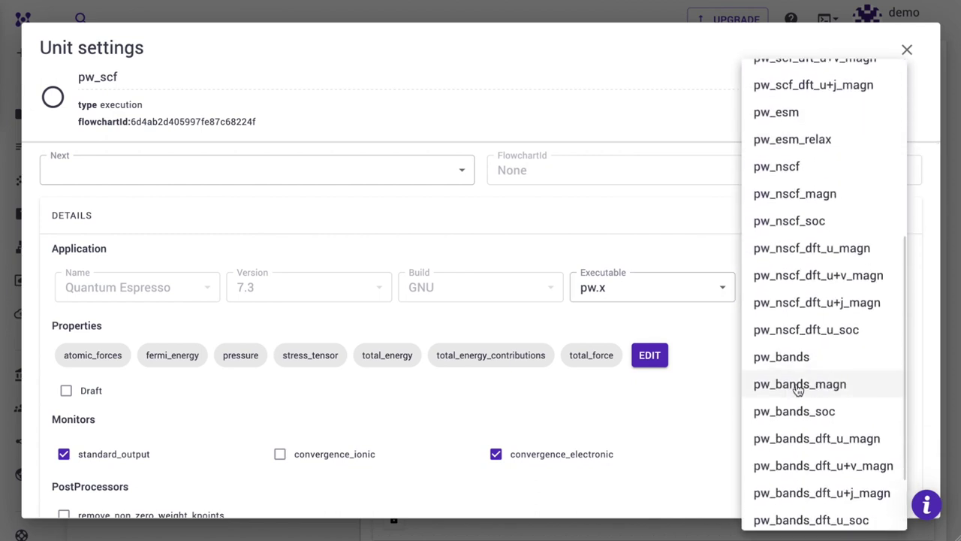
click(805, 384)
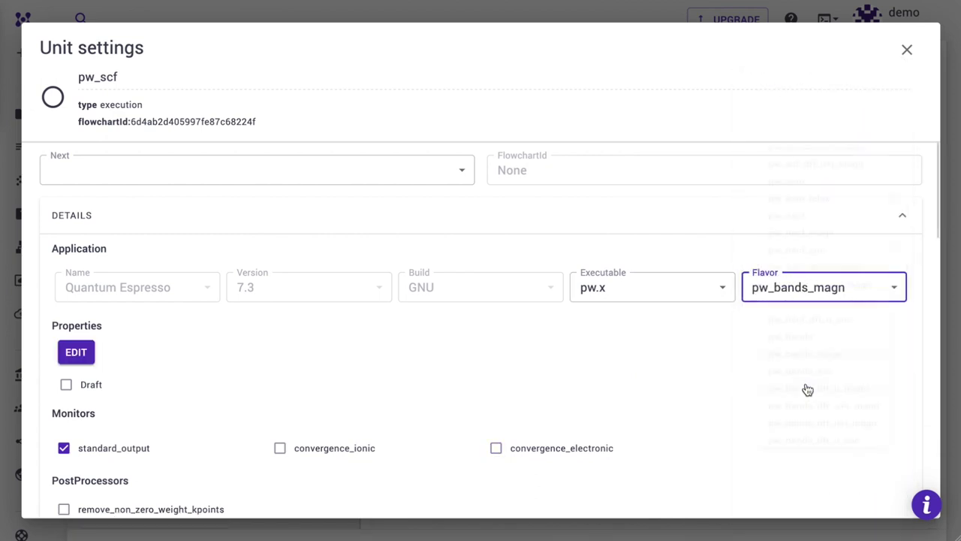
click(908, 51)
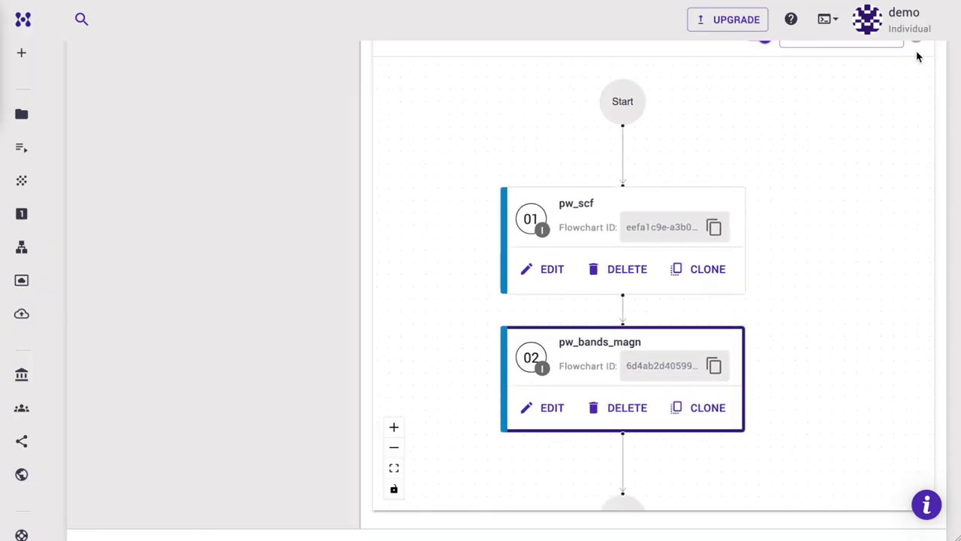
scroll(887, 82, up, 1)
Step: Append a third unit and switch its executable to bands.x
click(853, 93)
click(843, 114)
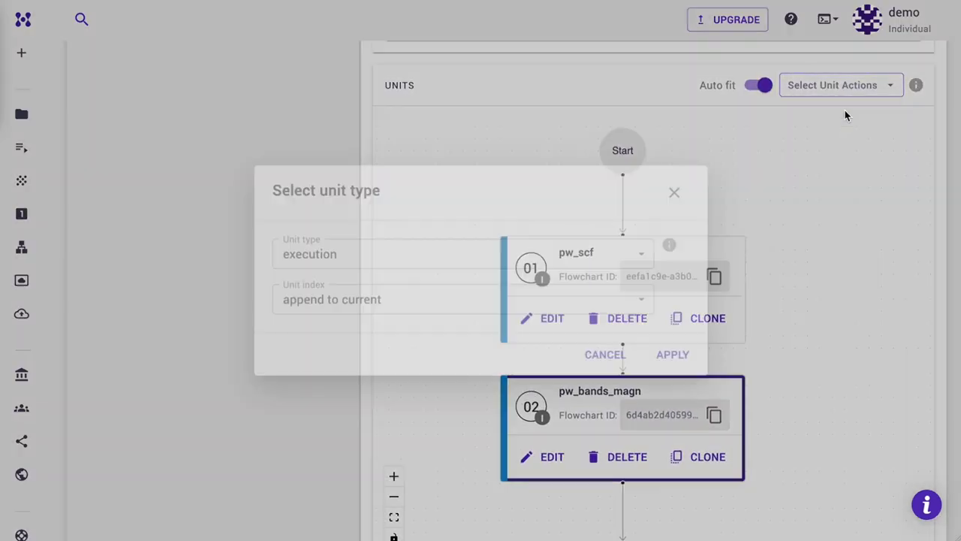
click(668, 357)
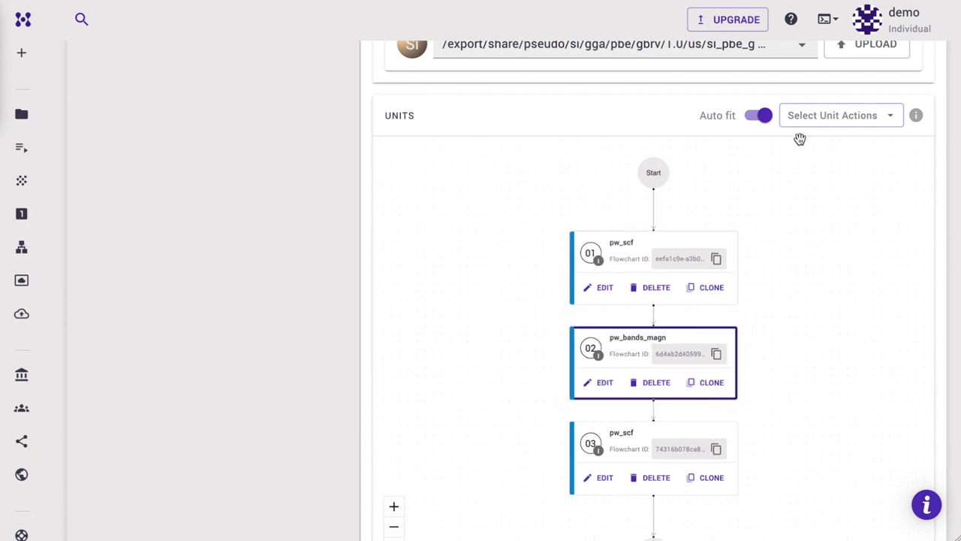
click(602, 480)
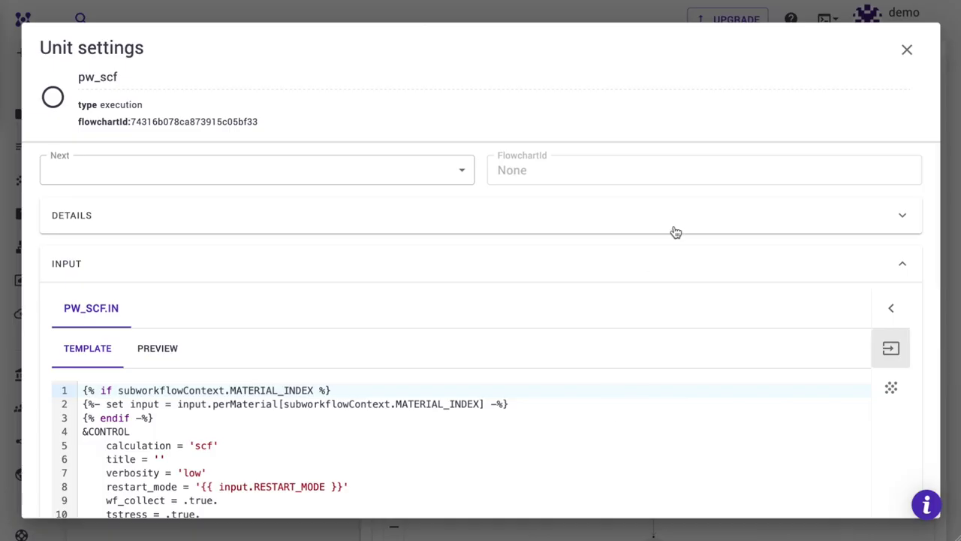
click(690, 223)
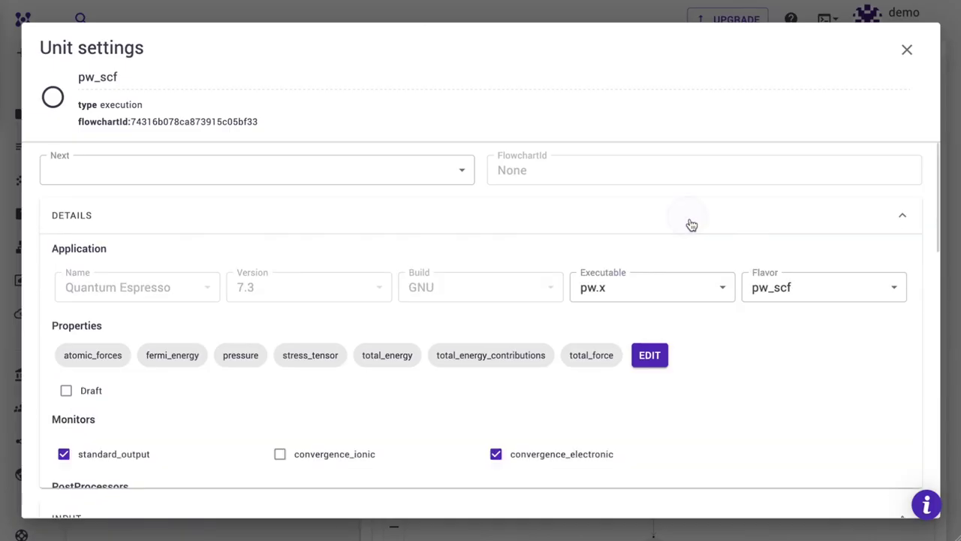
click(688, 281)
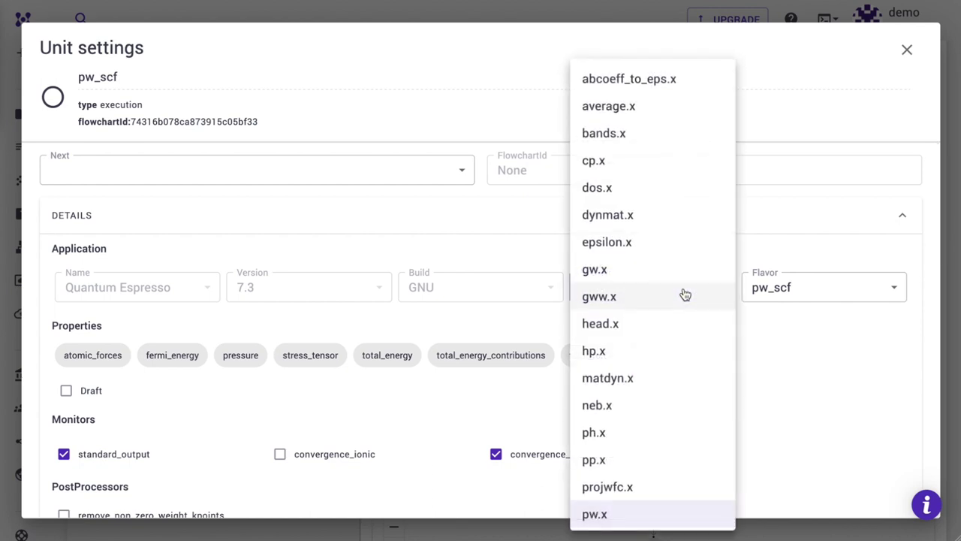
click(659, 135)
Step: Add spin_component=1 to its input and change the output file to bands_up.dat
scroll(631, 312, down, 3)
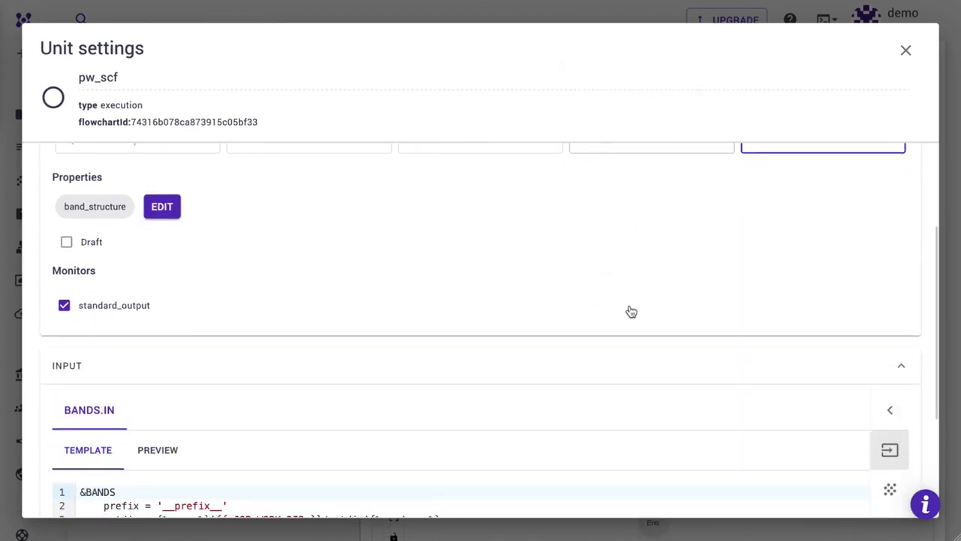
scroll(631, 312, down, 3)
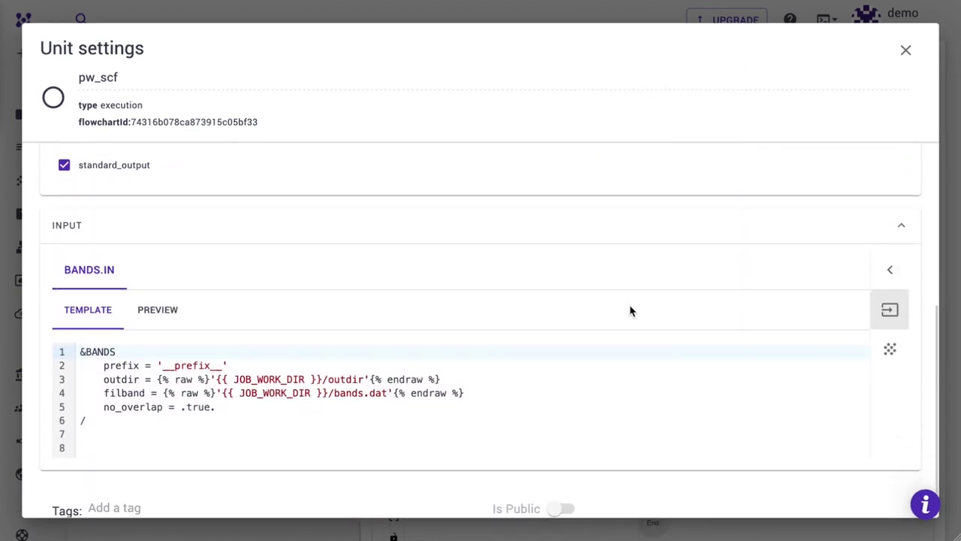
click(480, 393)
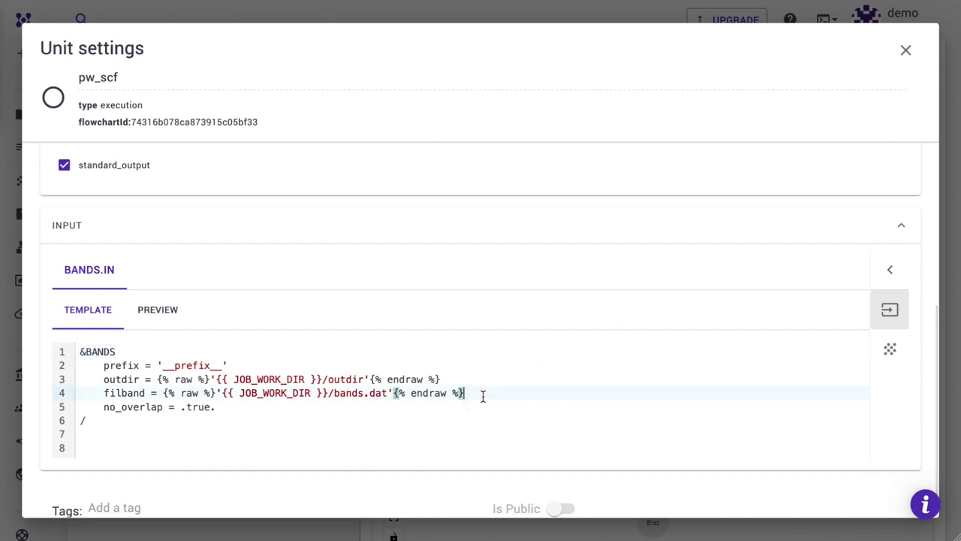
key(Return)
text(spin_component=1)
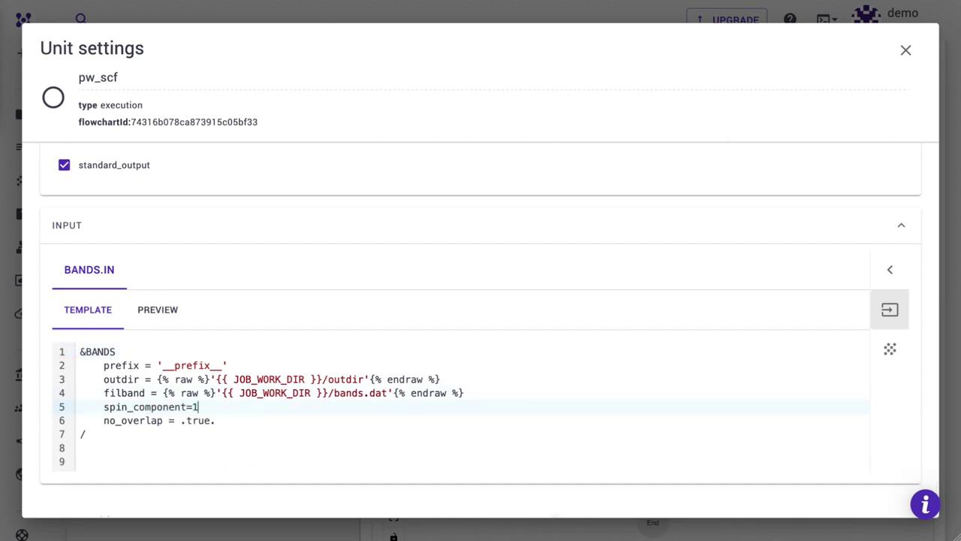
click(364, 394)
text(_up)
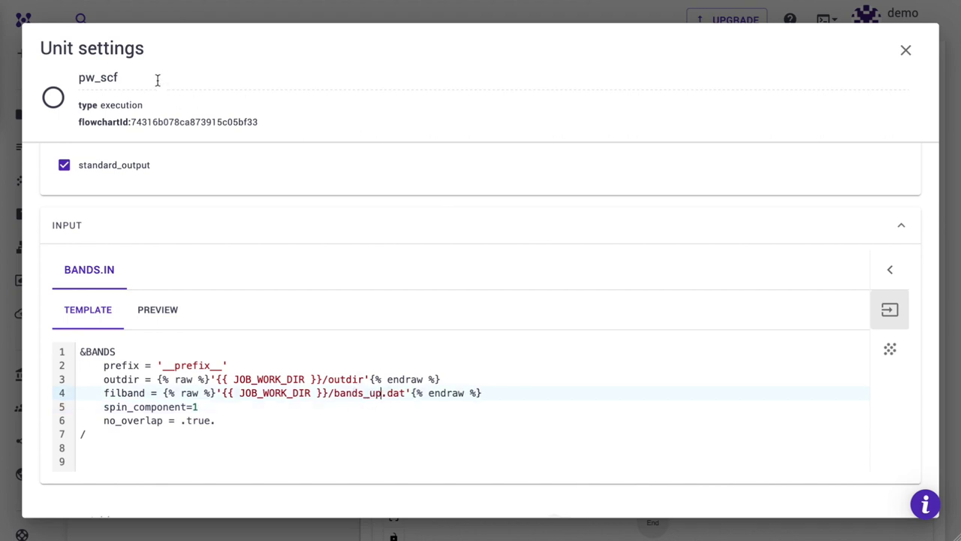
Step: Rename the third unit to bands_up
click(153, 77)
key(ctrl+a)
text(bands_up)
click(905, 53)
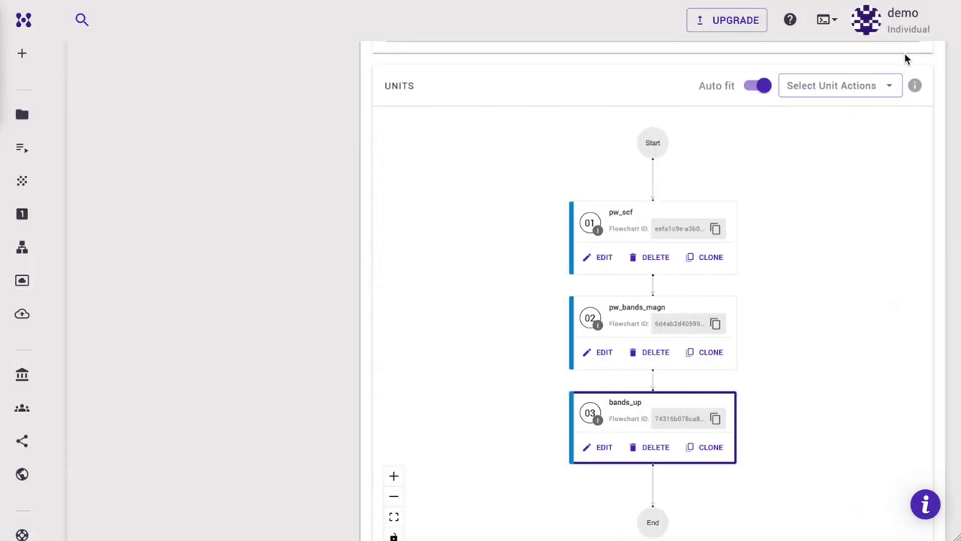
Step: Append a fourth unit and switch its executable to bands.x
click(835, 89)
click(834, 116)
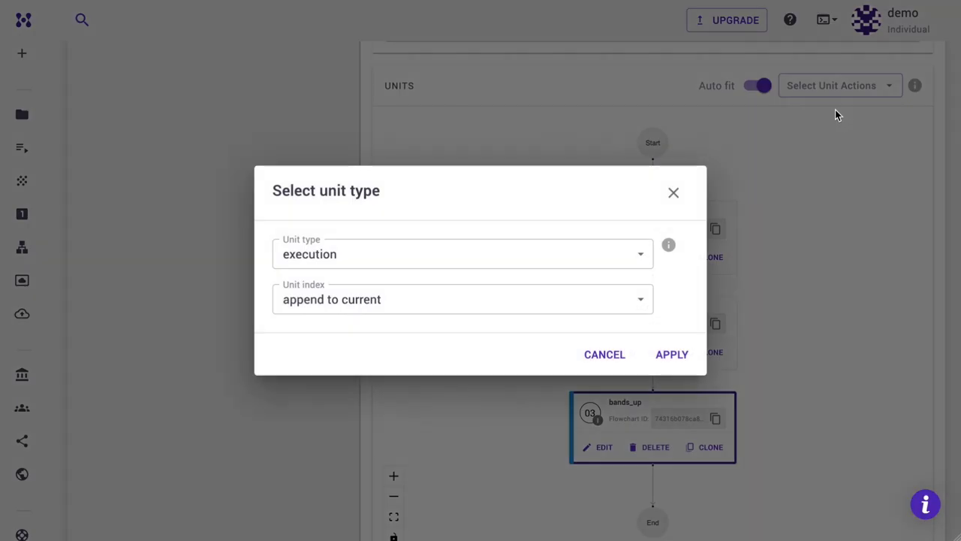
click(671, 354)
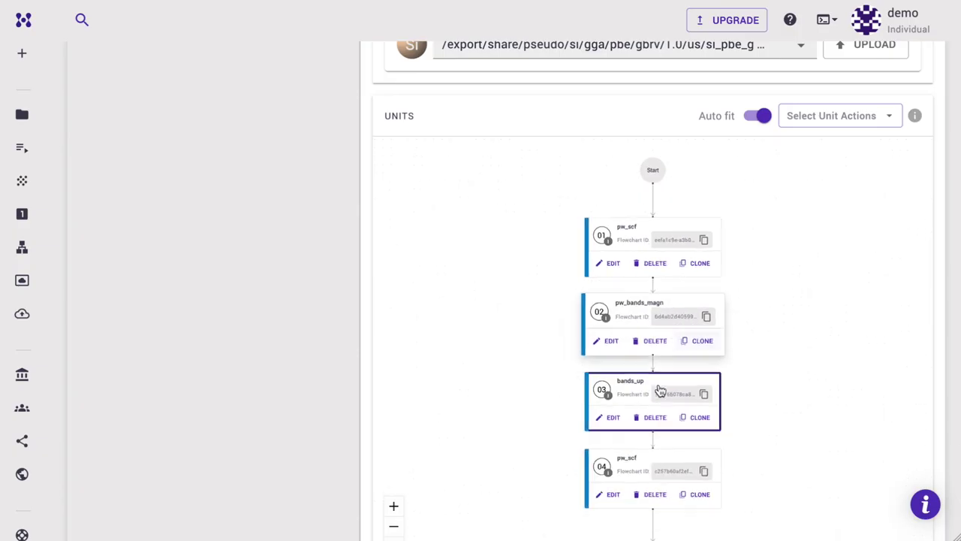
click(611, 504)
click(686, 209)
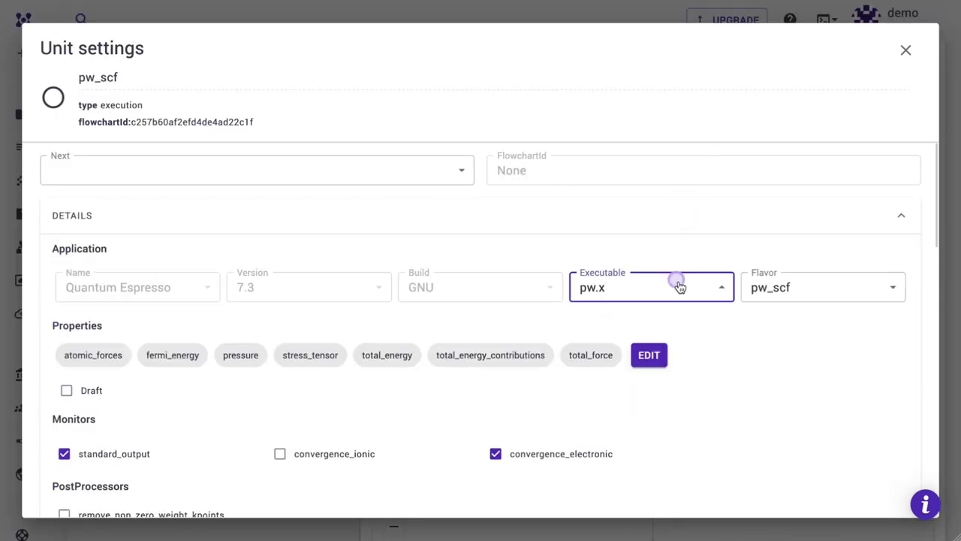
click(676, 284)
click(652, 137)
Step: Add spin_component=2 to its input and change the output file to bands_dn.dat
scroll(566, 371, down, 4)
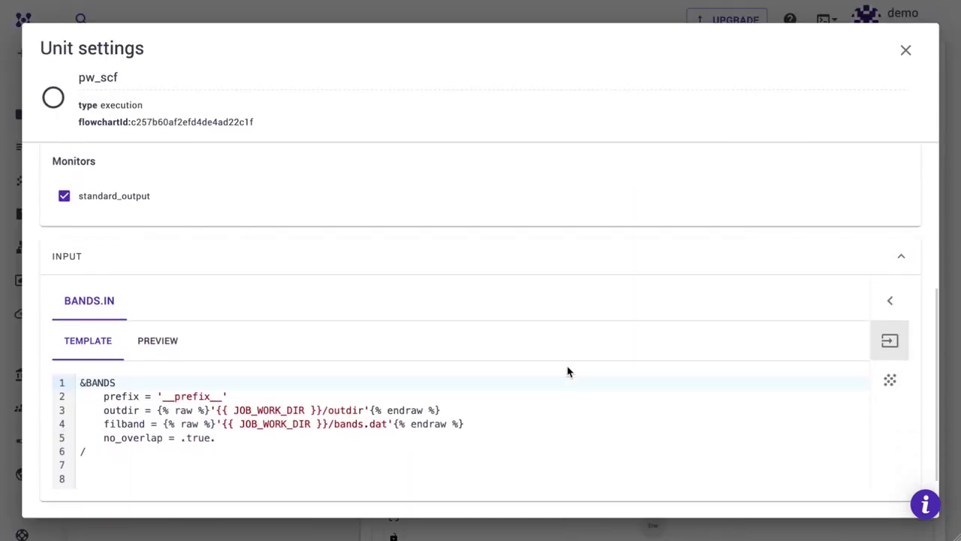
click(502, 408)
key(Return)
text(spin_component=2)
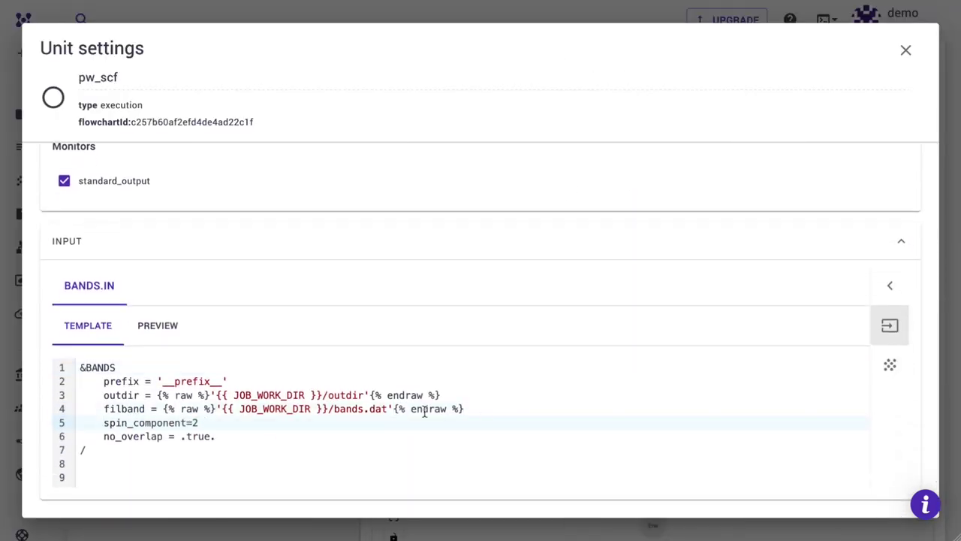
click(366, 409)
text(_dn)
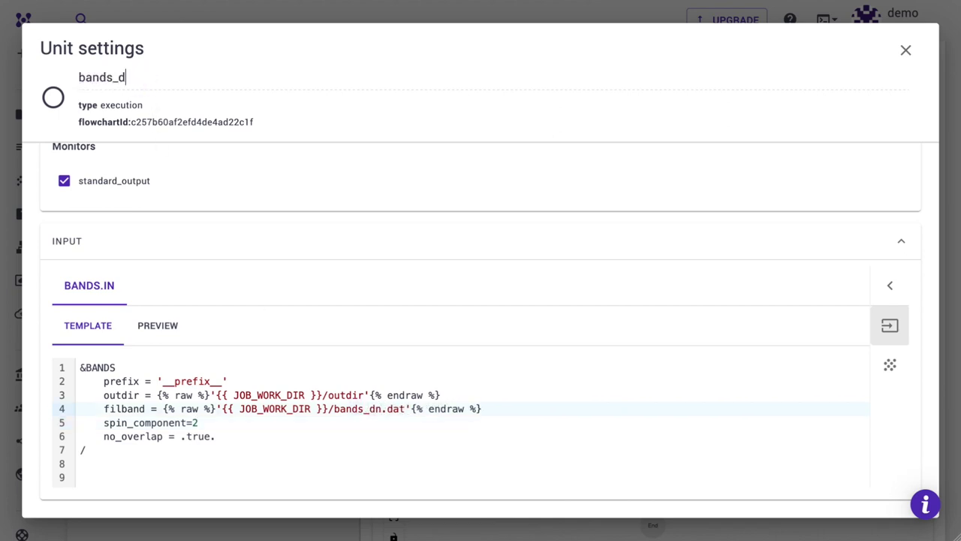
Step: Save the spin-magnetic workflow and exit to the workflows list
click(906, 53)
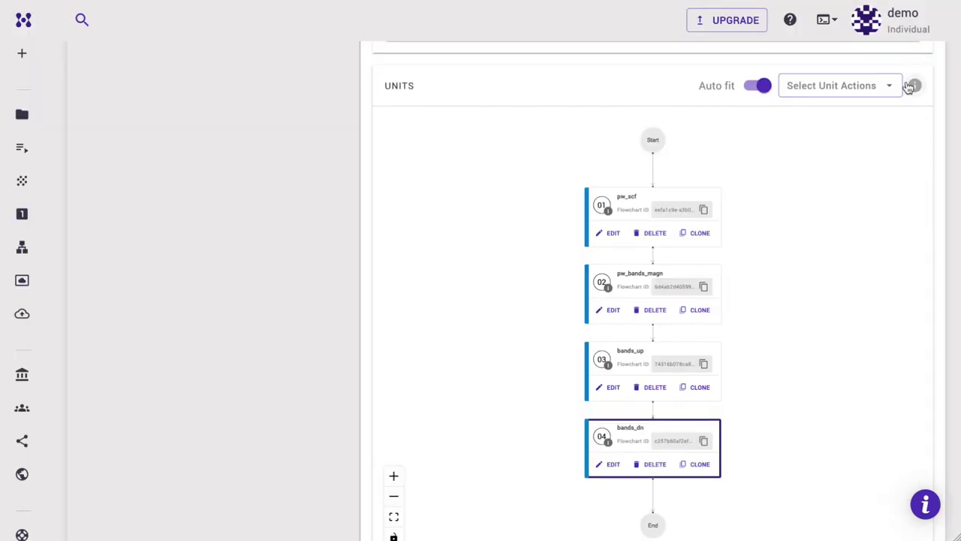
scroll(908, 88, up, 10)
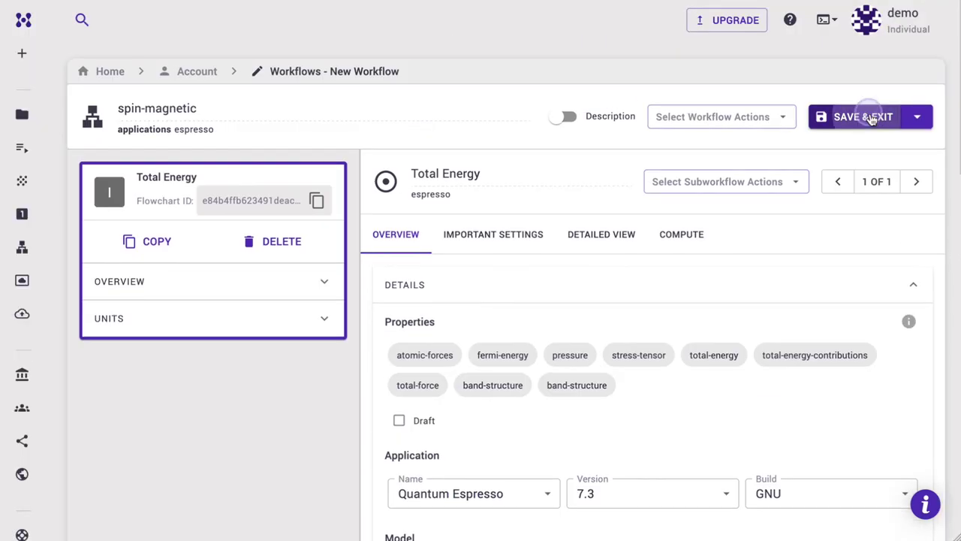
click(872, 117)
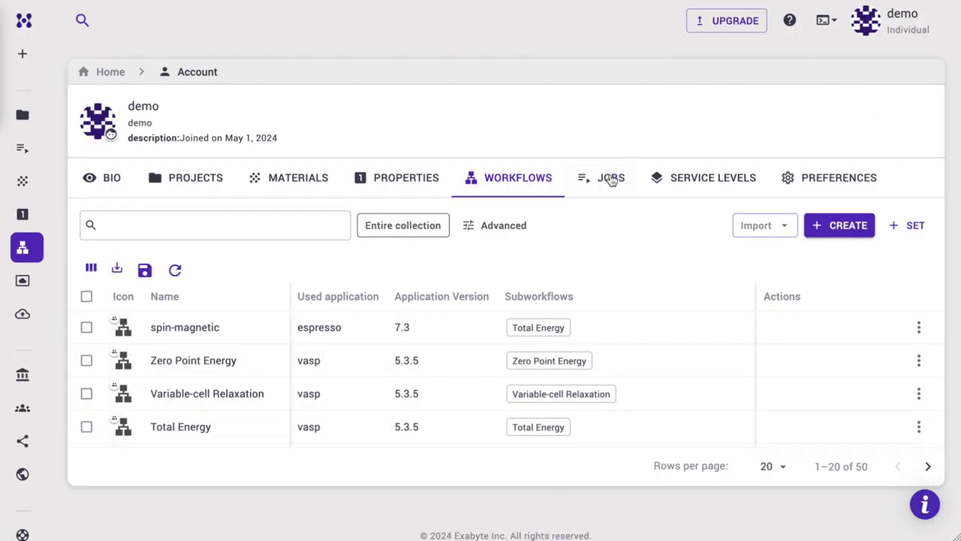
Step: Create a new job in the chosen project from the Jobs list
click(612, 180)
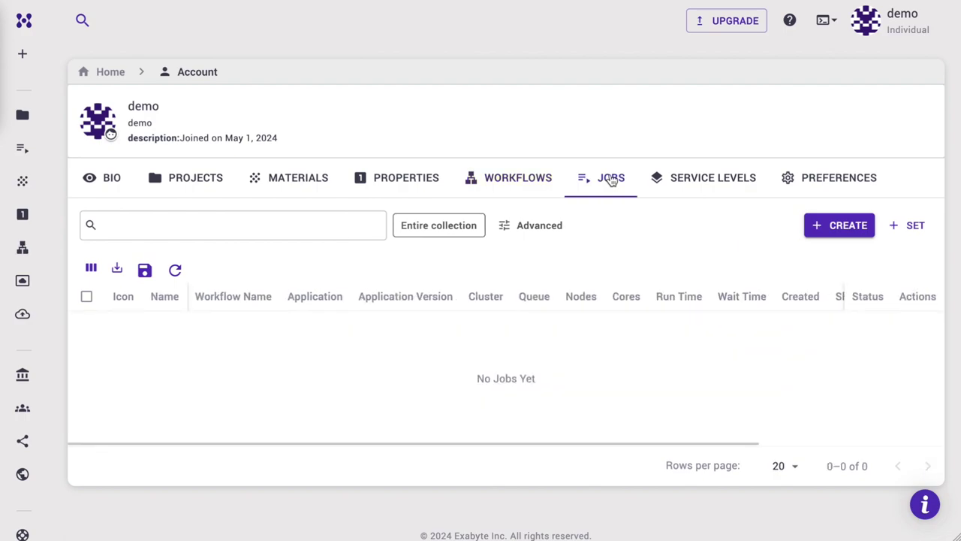
click(844, 226)
click(650, 340)
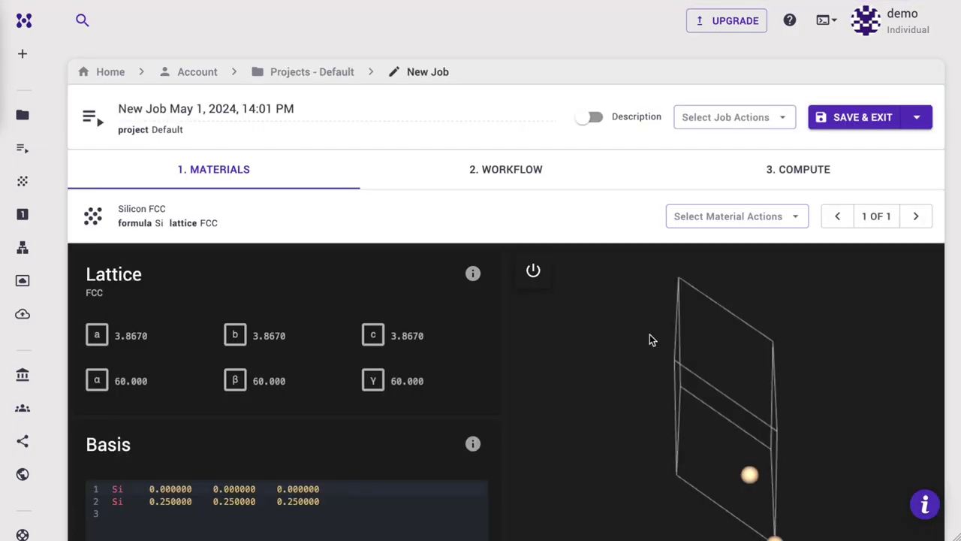
Step: Load the FeO material into the job
click(732, 120)
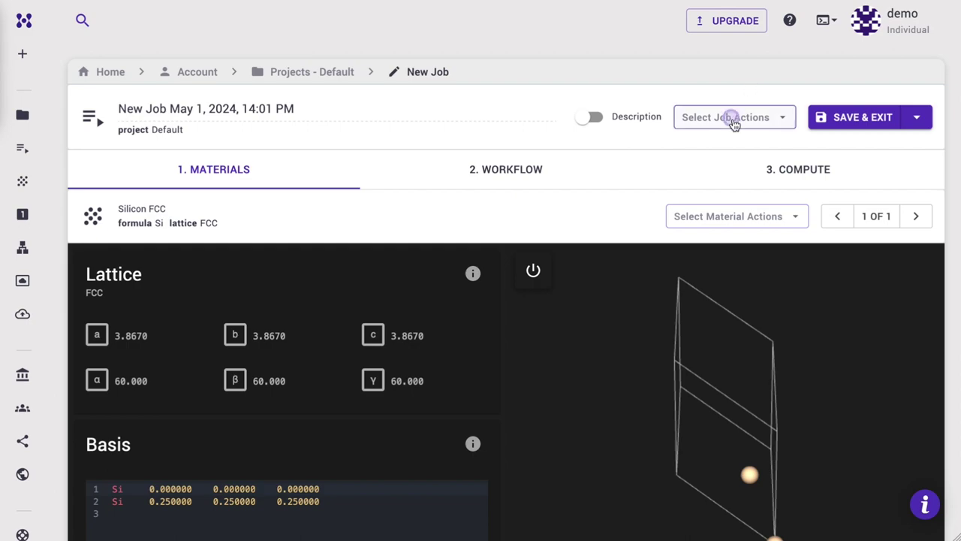
click(728, 171)
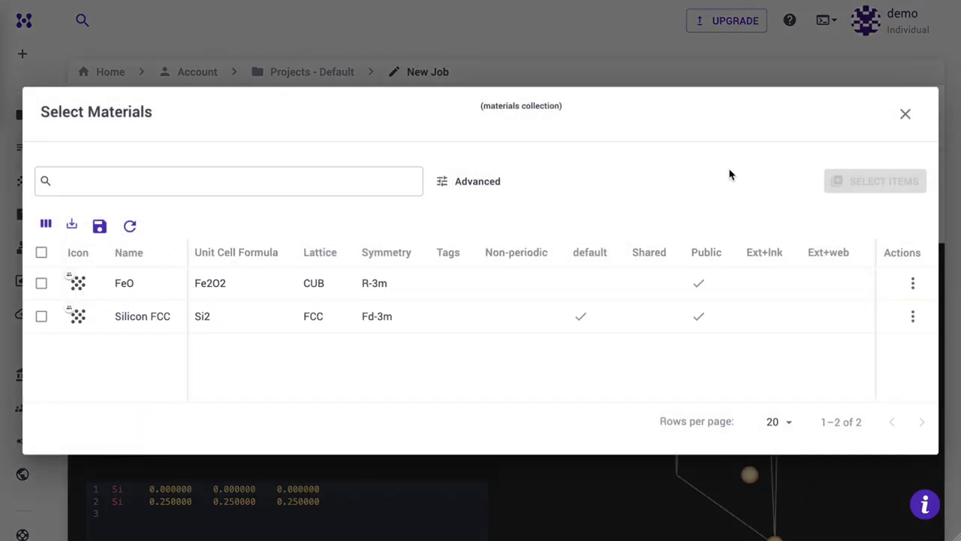
click(165, 285)
click(889, 181)
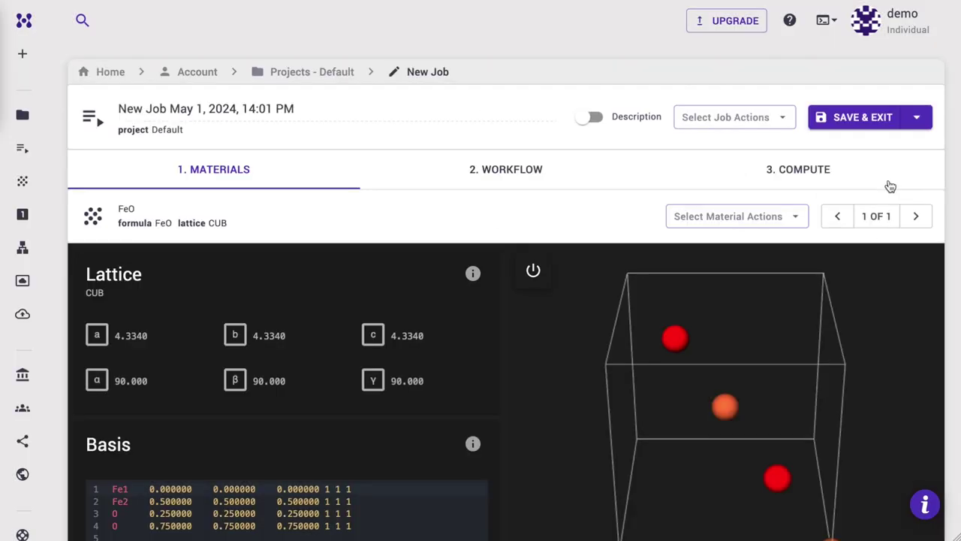
Step: Load the spin-magnetic workflow into the job
click(772, 120)
click(740, 197)
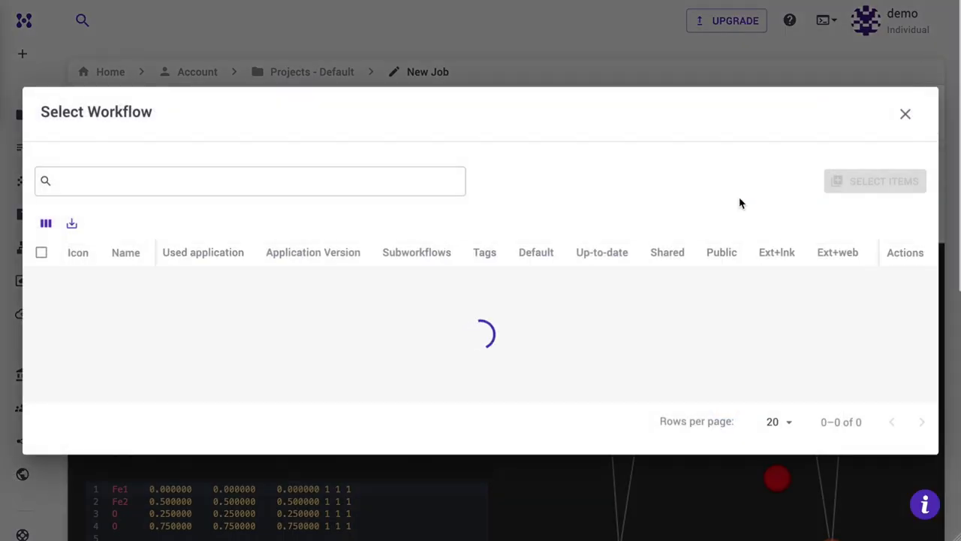
click(275, 283)
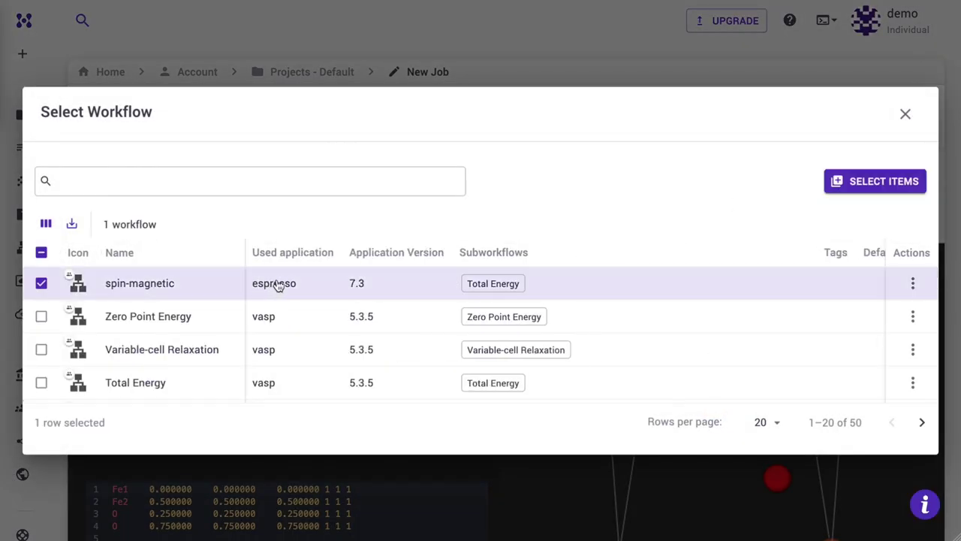
click(872, 183)
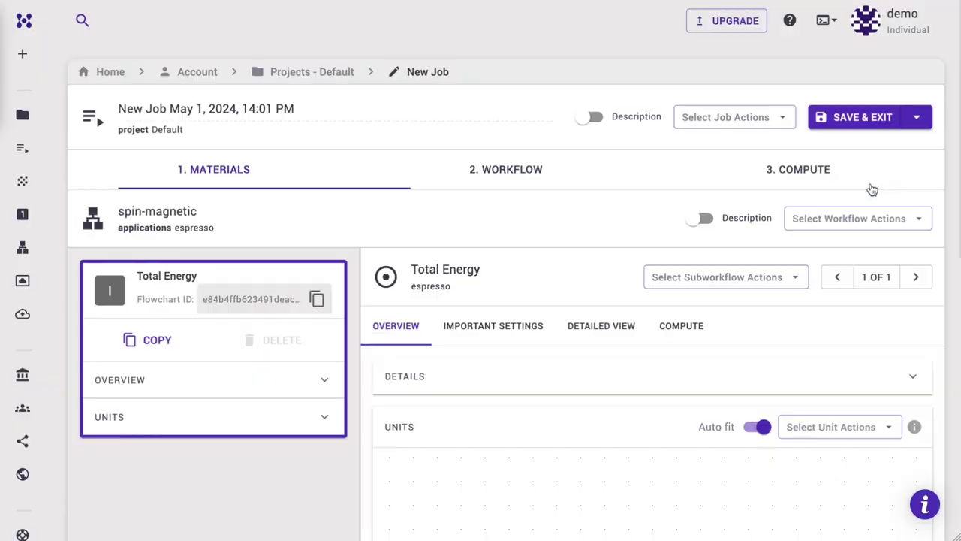
Step: Add an Fe2 starting magnetization entry alongside Fe1 in the first unit's important settings
scroll(603, 286, down, 3)
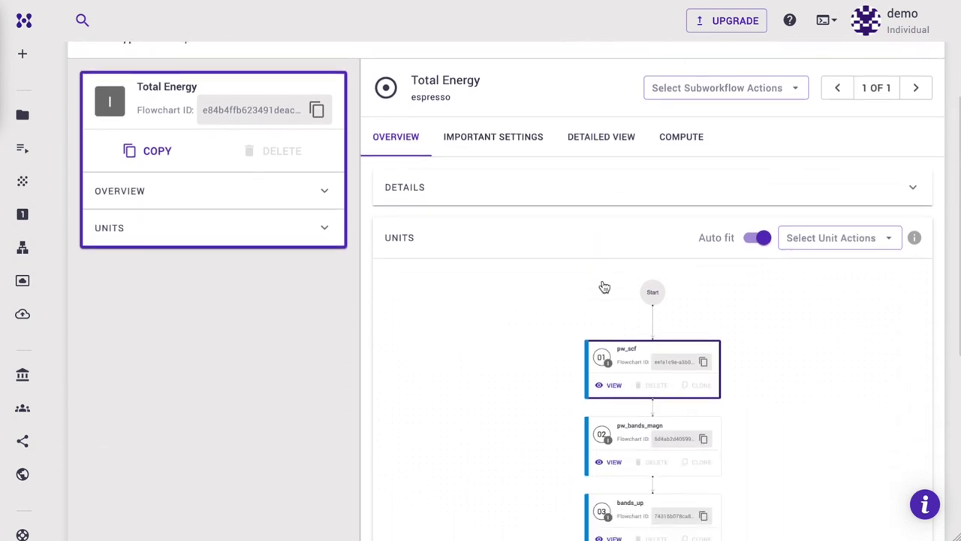
click(501, 145)
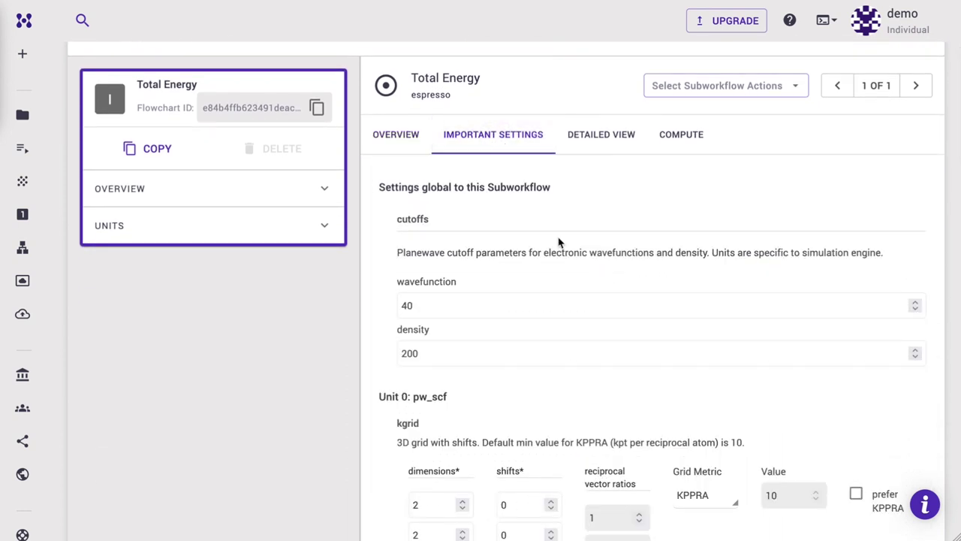
scroll(558, 243, down, 6)
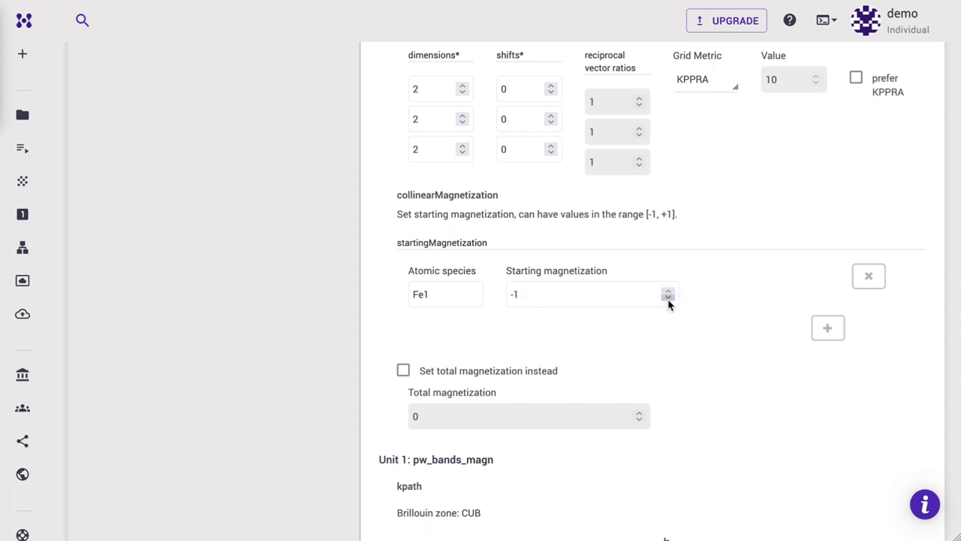
click(828, 332)
click(460, 343)
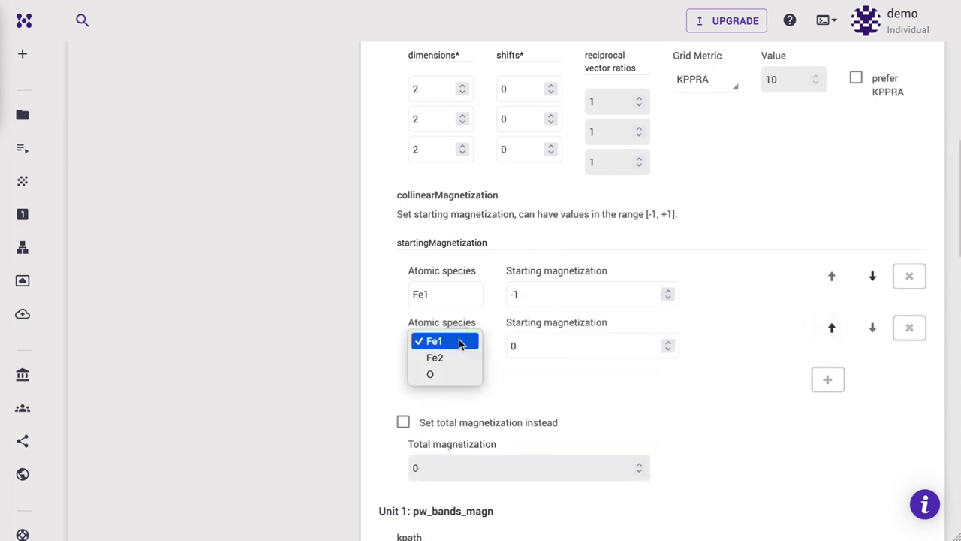
click(447, 359)
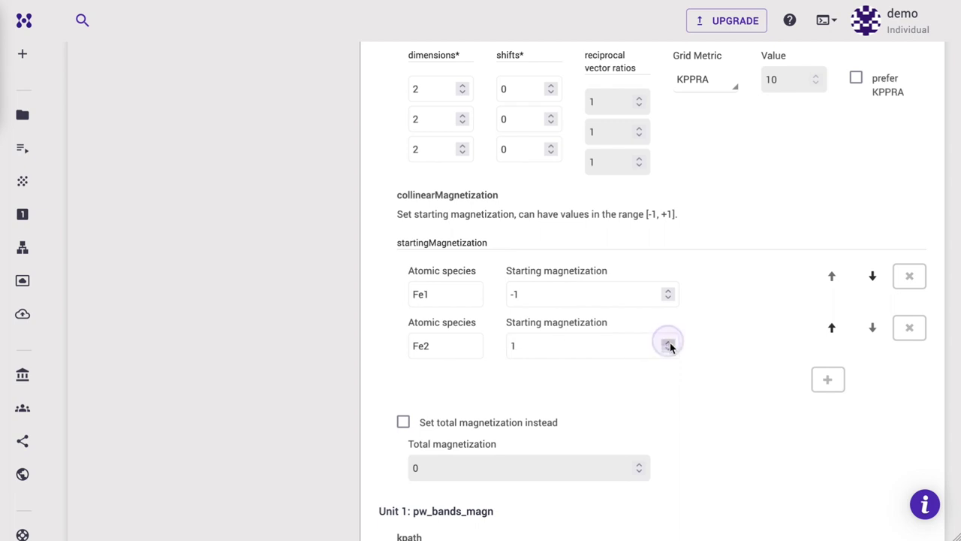
Step: In the next unit, set Fe1's starting magnetization to -1 and add Fe2 at 1
scroll(723, 334, down, 3)
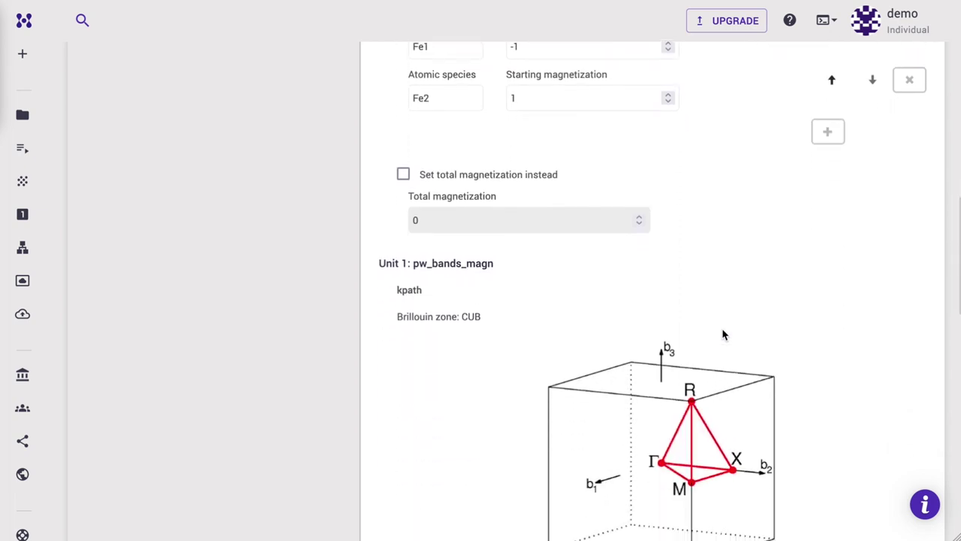
scroll(723, 334, down, 7)
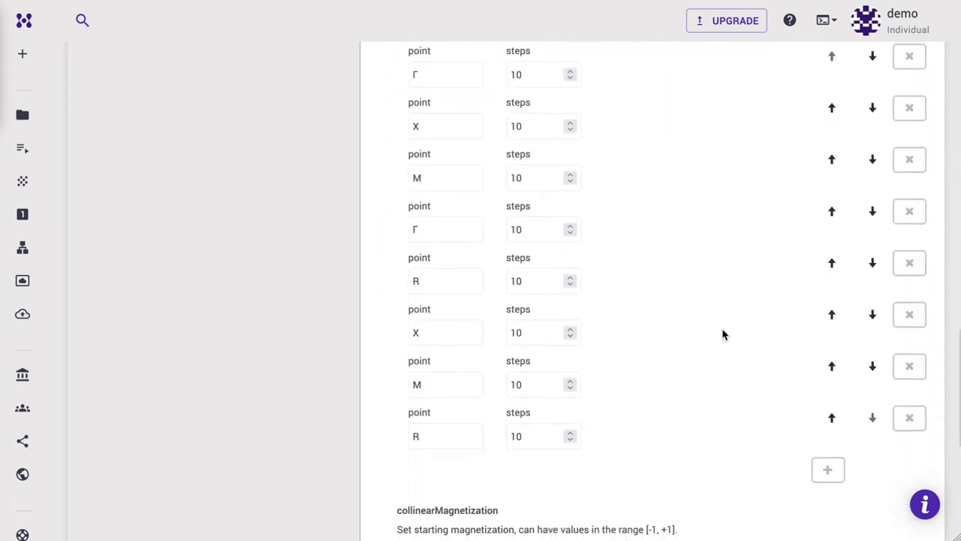
scroll(724, 334, down, 4)
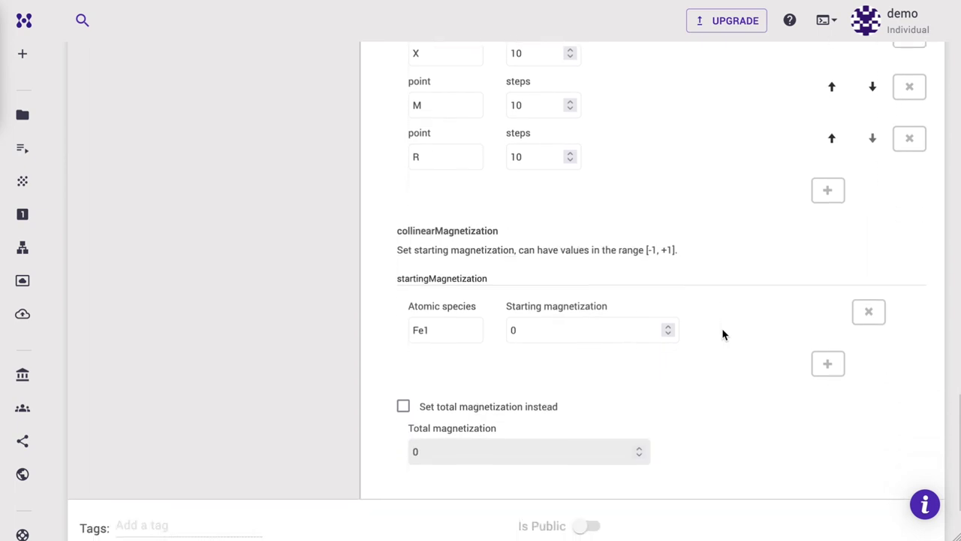
click(670, 334)
click(829, 366)
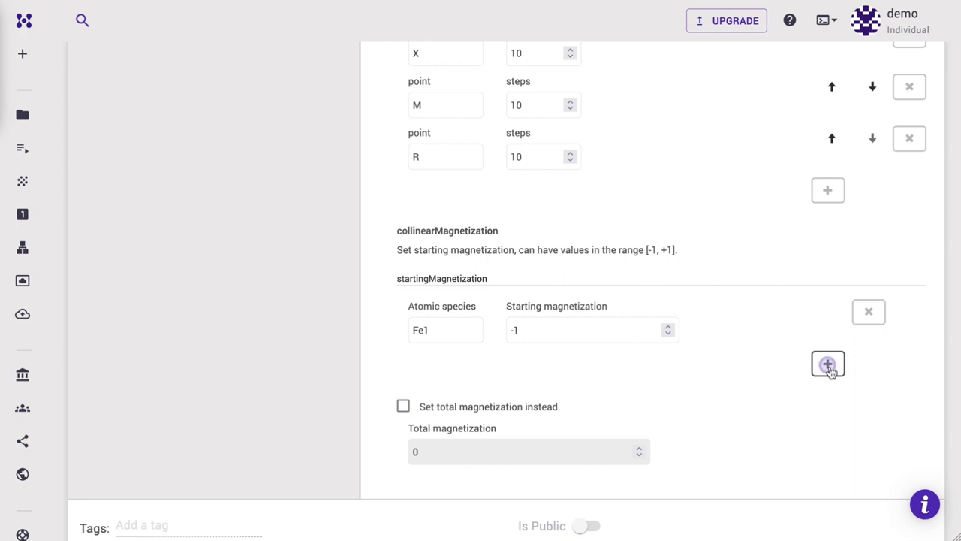
click(455, 389)
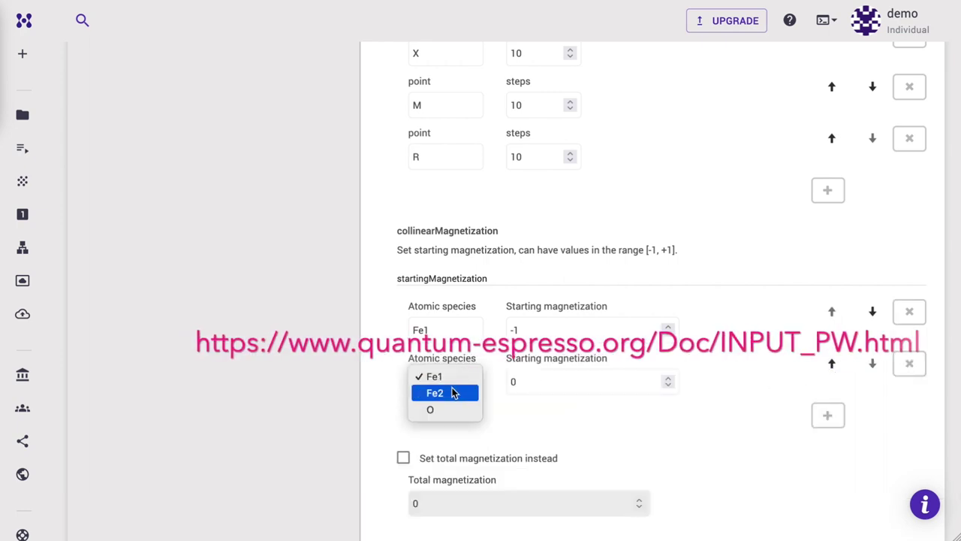
click(455, 393)
click(668, 378)
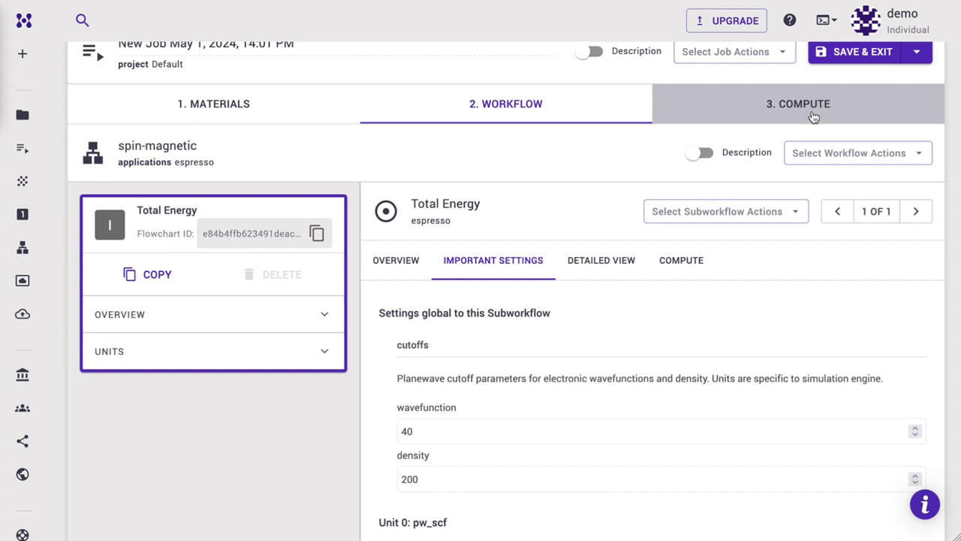
Step: Save the FeO job, run it from the Jobs list, and open its results page
click(813, 117)
scroll(815, 117, up, 1)
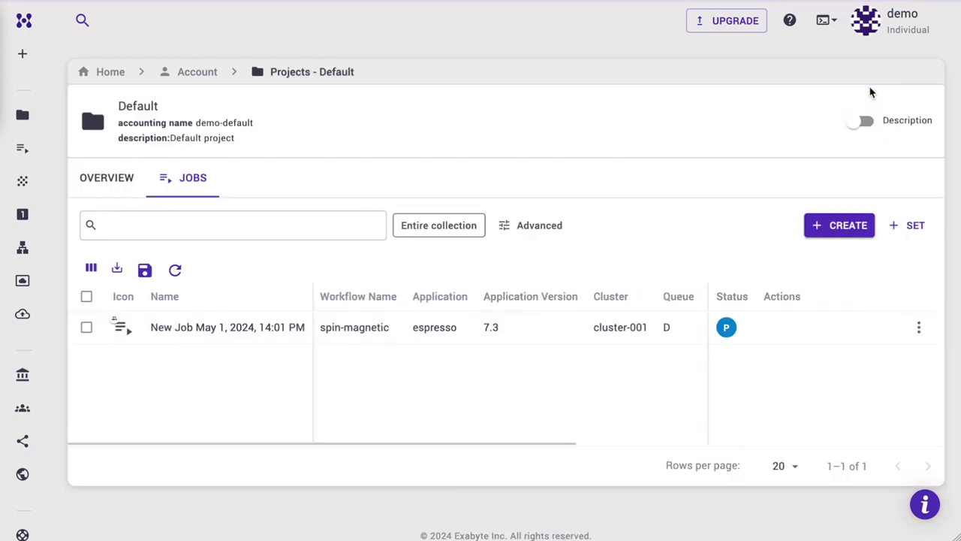
mouse_move(790, 328)
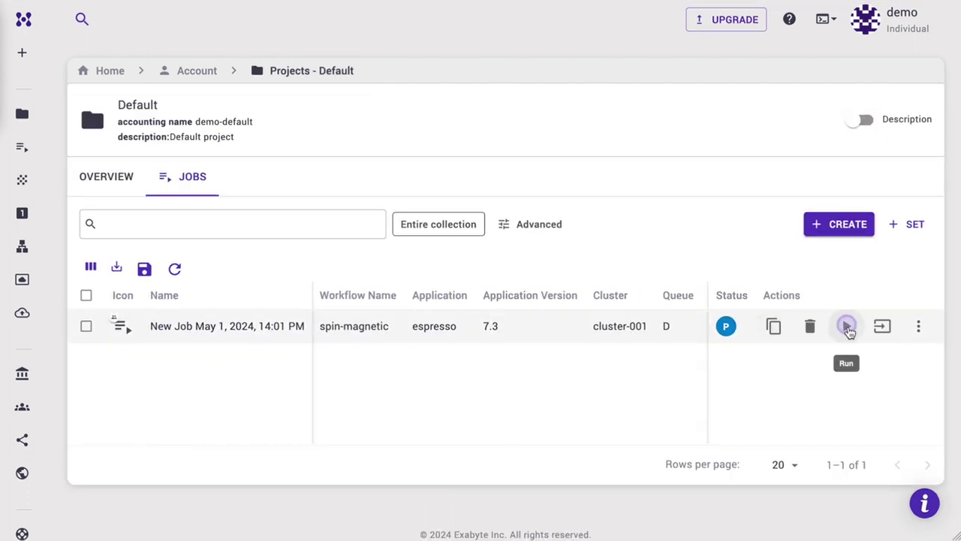
click(848, 329)
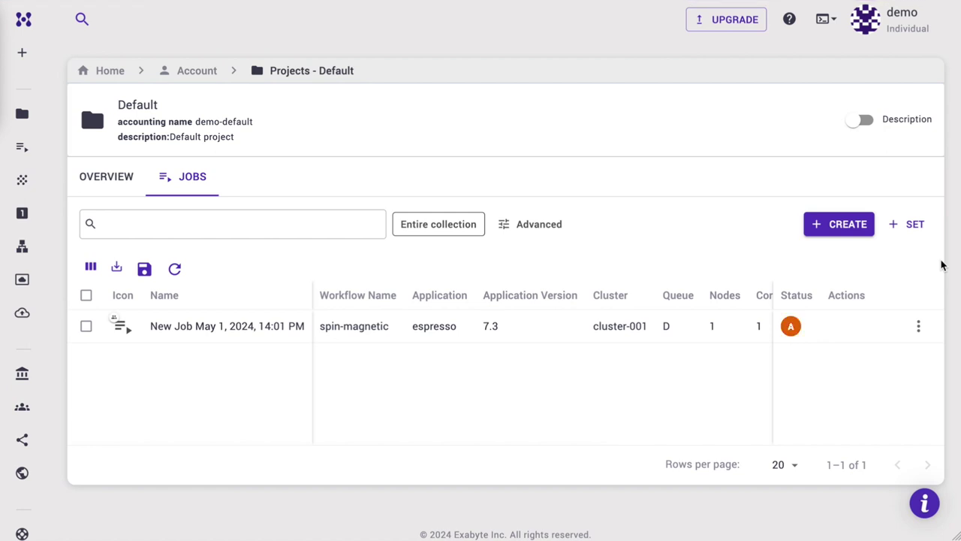
double_click(558, 337)
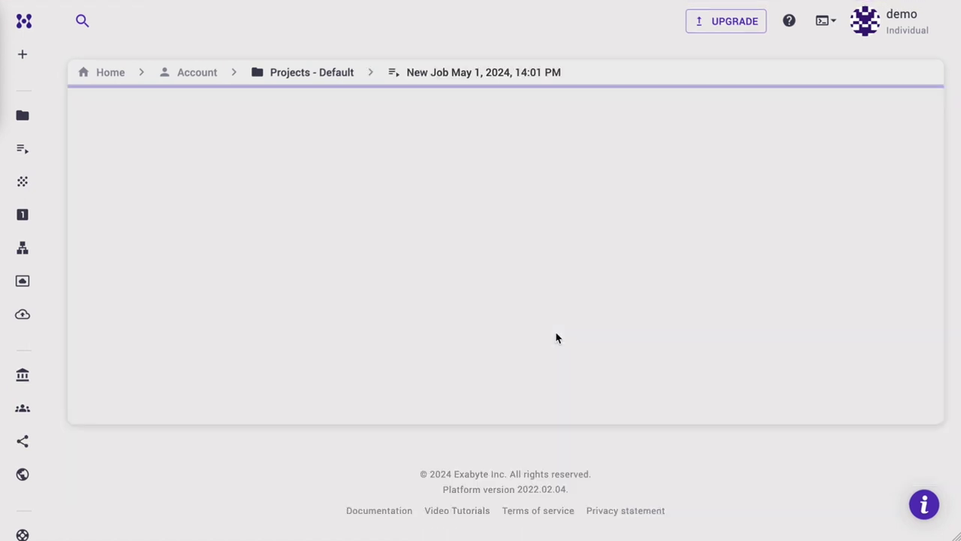
Step: Zoom the bands_up chart near the Fermi level, then show the job's 18 output files
scroll(557, 338, down, 10)
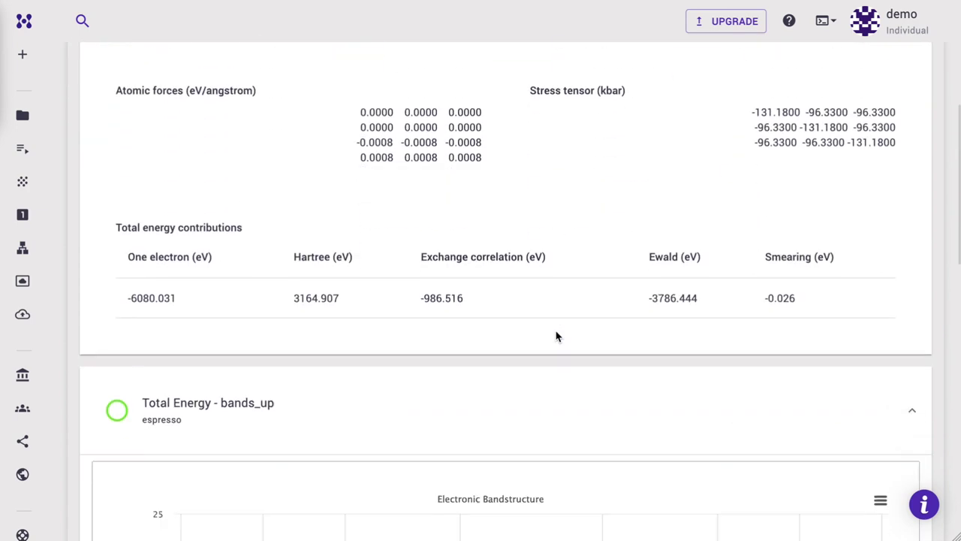
scroll(557, 337, up, 4)
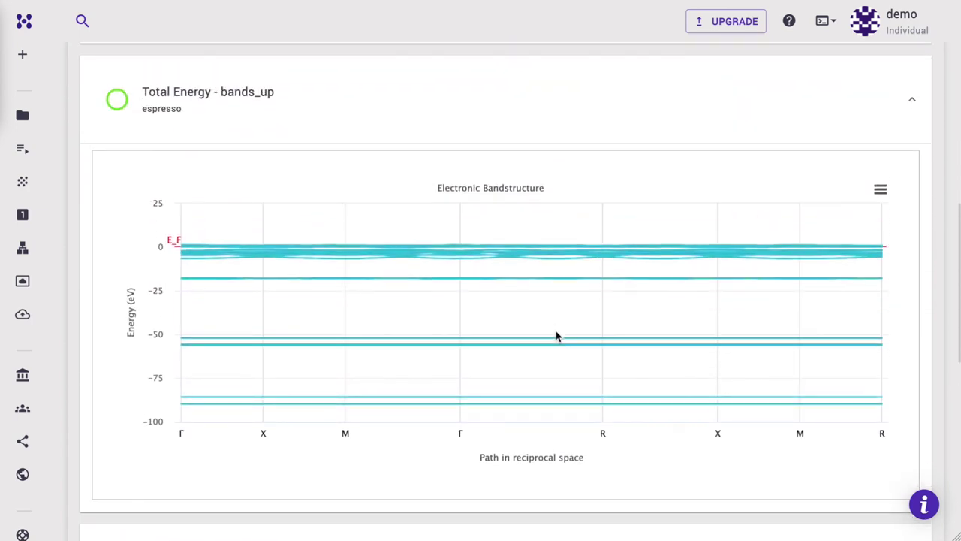
scroll(557, 337, down, 6)
scroll(557, 337, up, 4)
scroll(557, 337, up, 1)
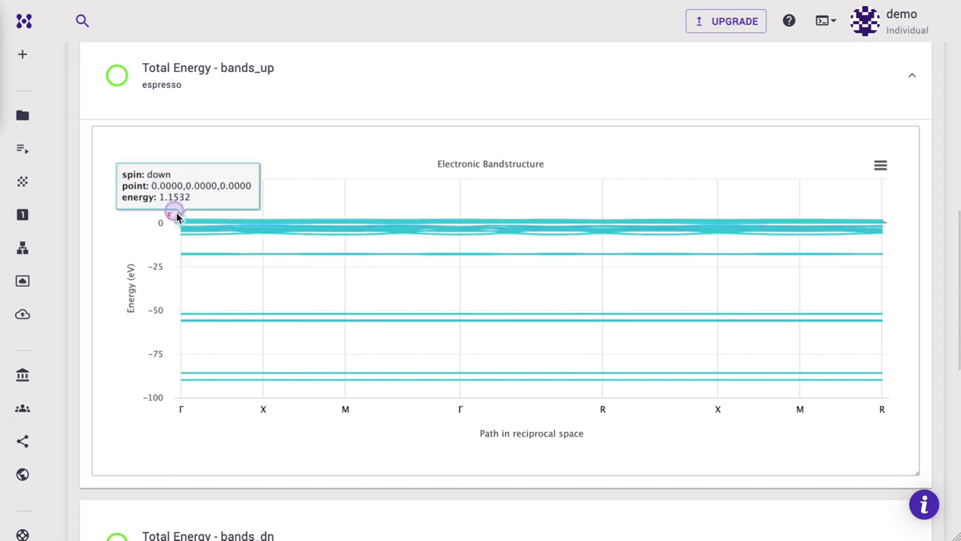
drag(176, 216, 882, 245)
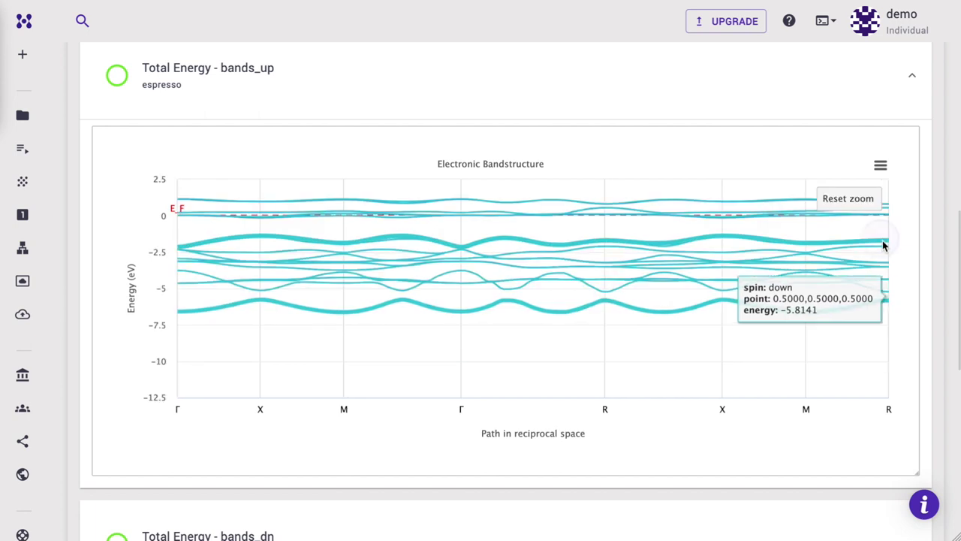
click(855, 162)
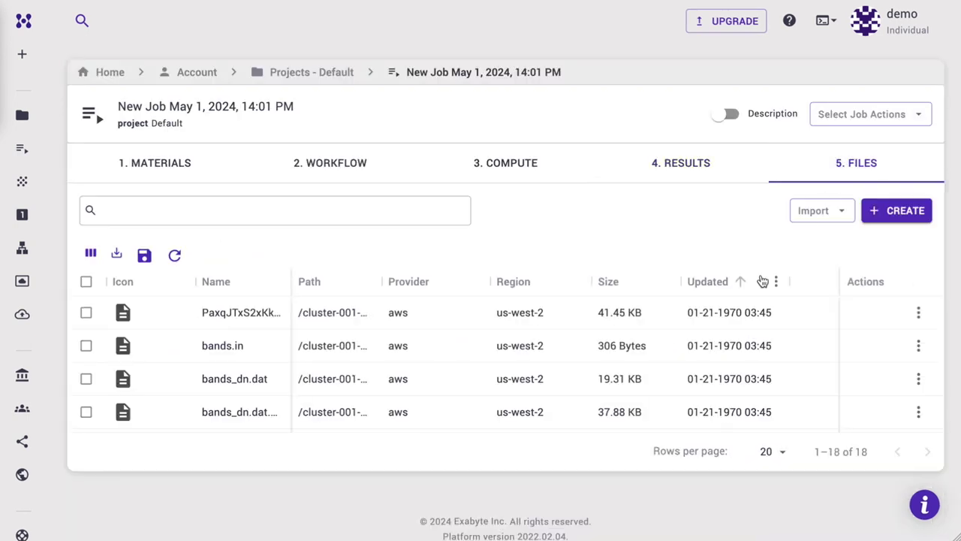
scroll(674, 400, down, 3)
scroll(672, 400, down, 3)
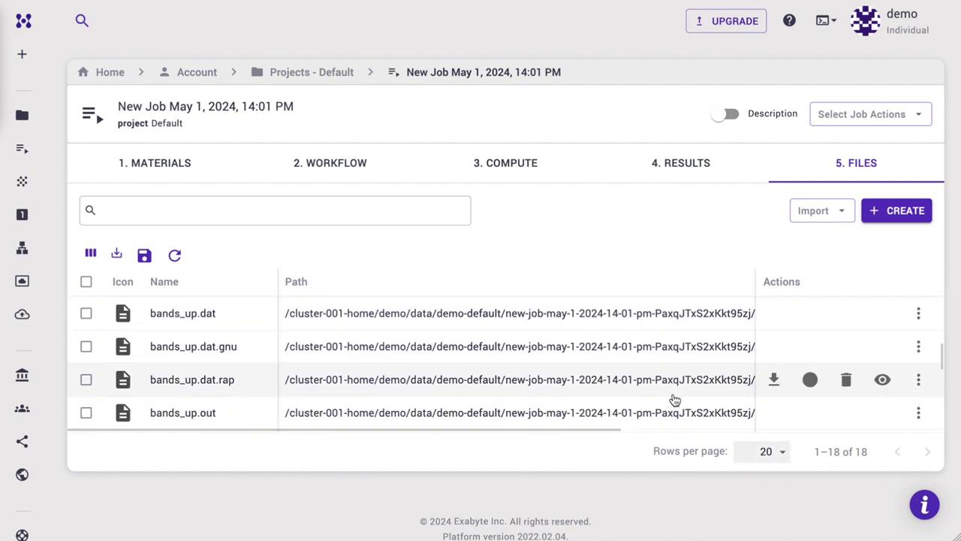
scroll(671, 399, up, 1)
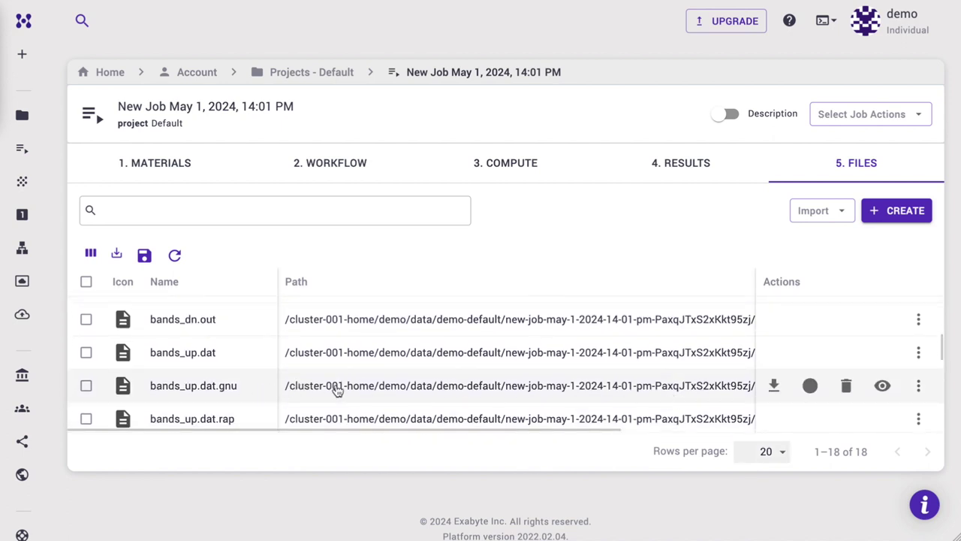
scroll(299, 395, up, 2)
scroll(299, 394, down, 2)
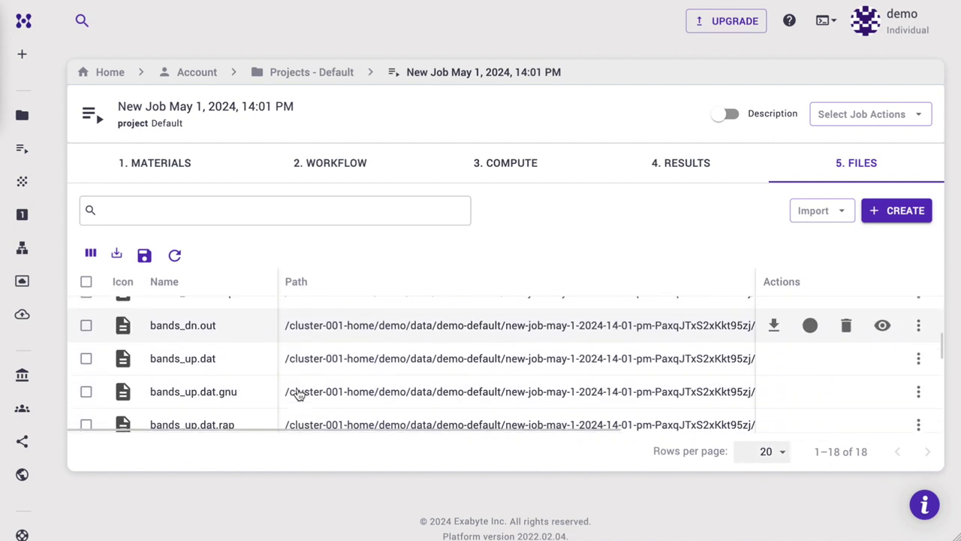
scroll(299, 394, down, 2)
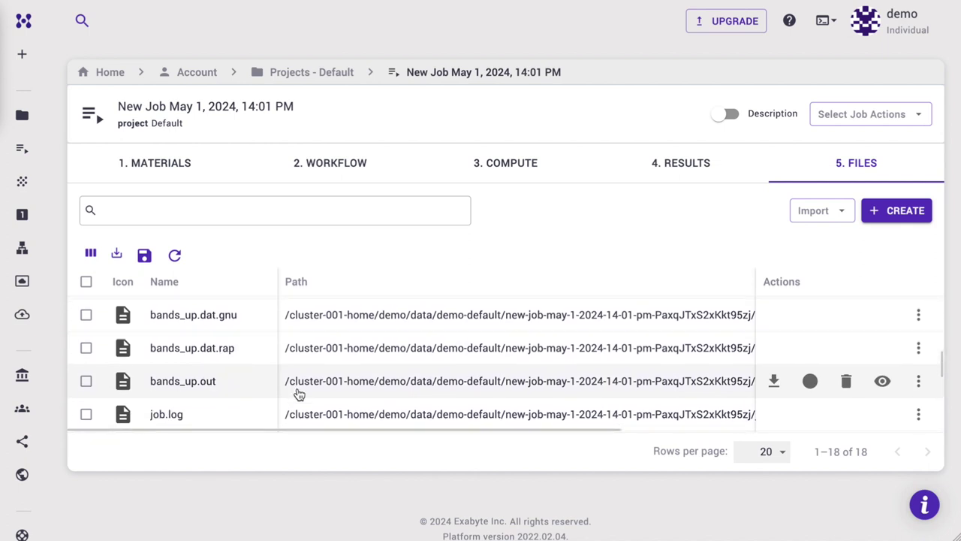
scroll(299, 395, up, 3)
scroll(299, 394, up, 2)
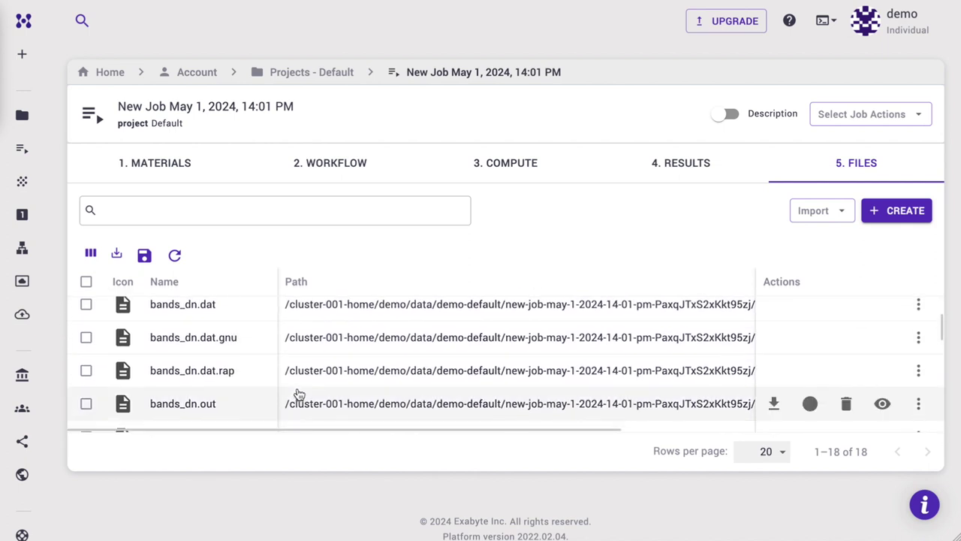